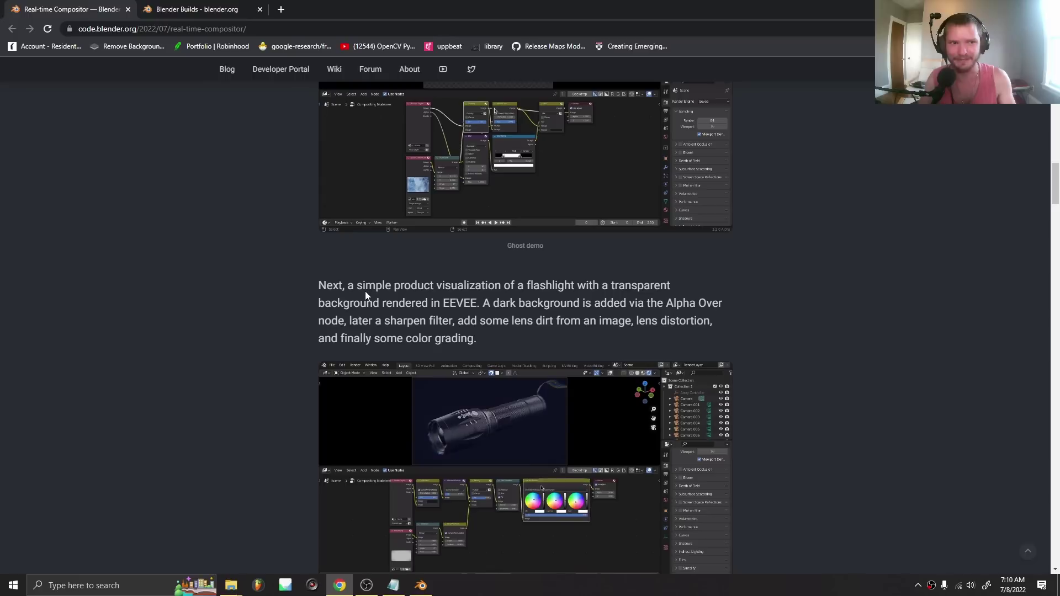
# View the Blender Builds download page in the browser and switch to the Blender 3.3.0 Alpha window.
pyautogui.click(185, 7)
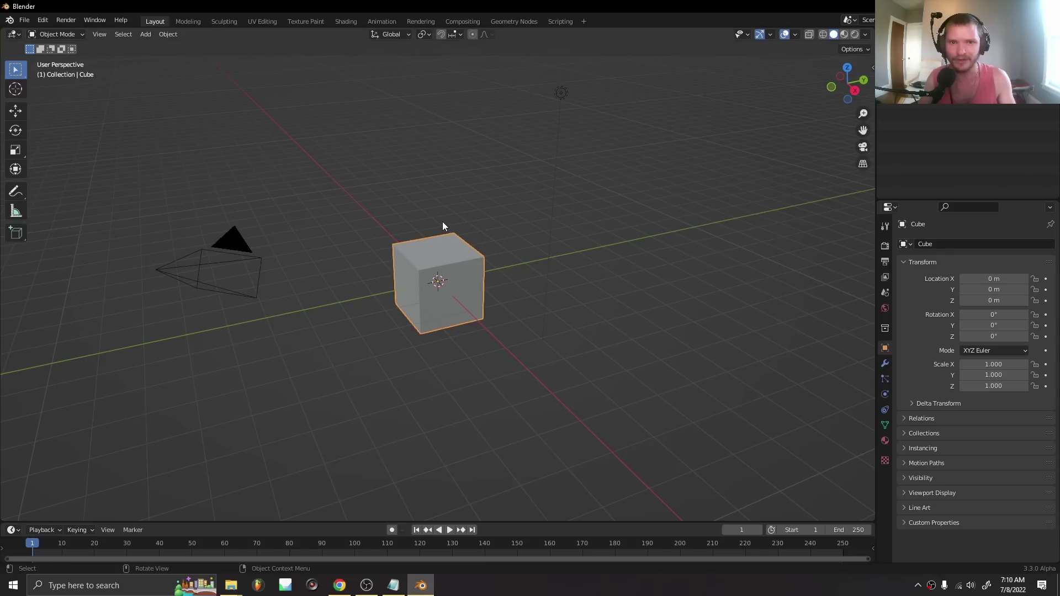
pyautogui.press('q')
pyautogui.click(313, 198)
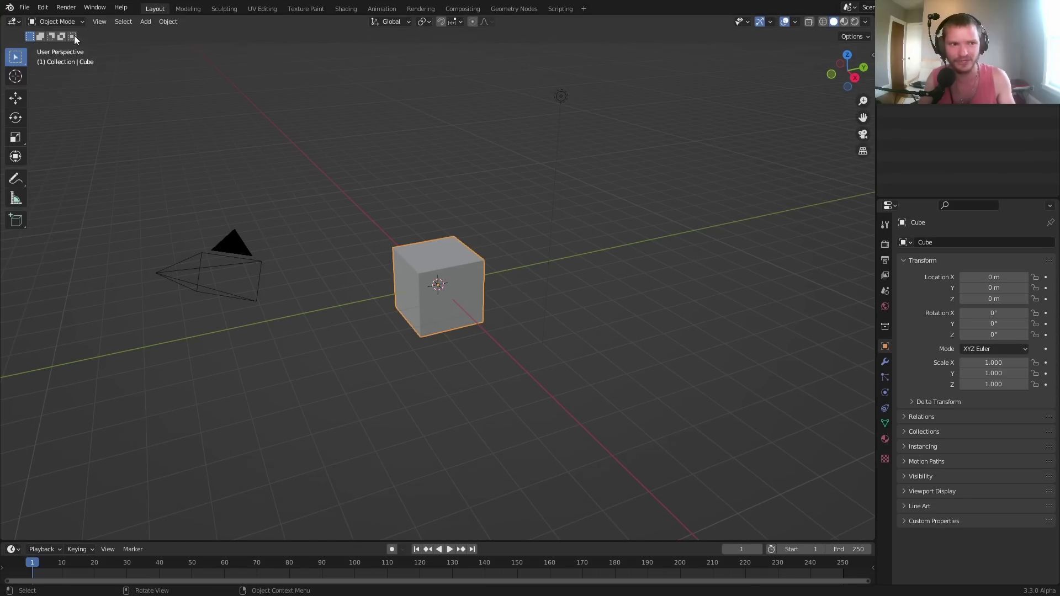
# Enable Developer Extras and the experimental Realtime Compositor feature in the preferences.
pyautogui.click(47, 6)
pyautogui.click(67, 169)
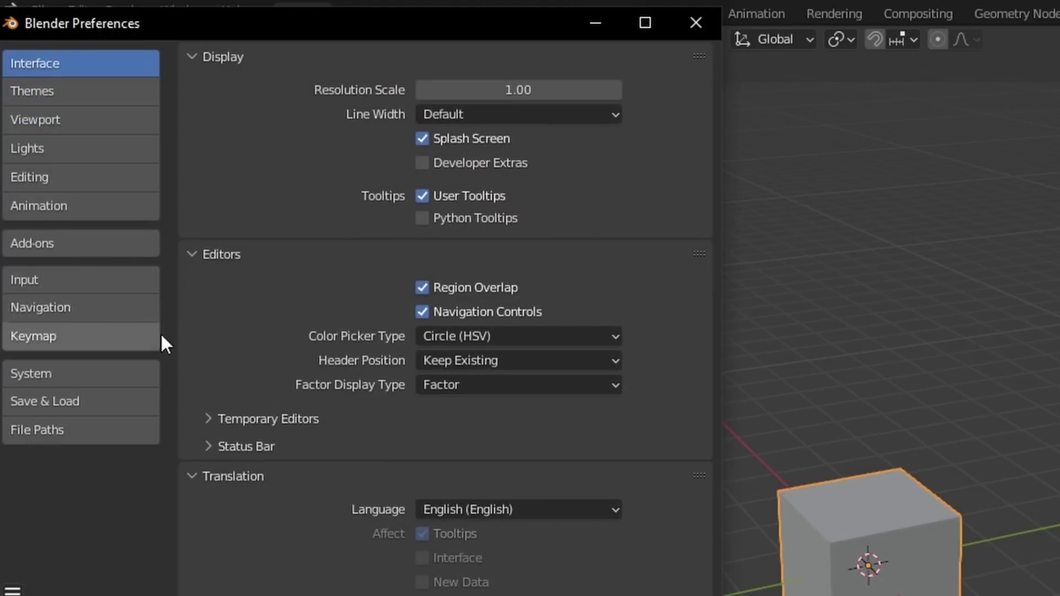
pyautogui.click(424, 165)
pyautogui.click(88, 469)
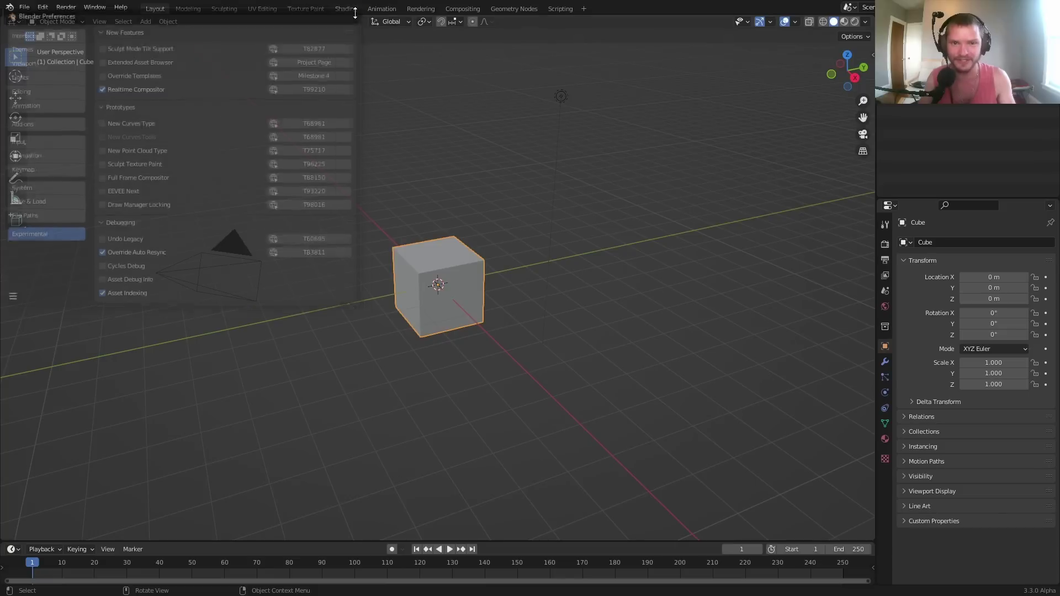
pyautogui.click(696, 22)
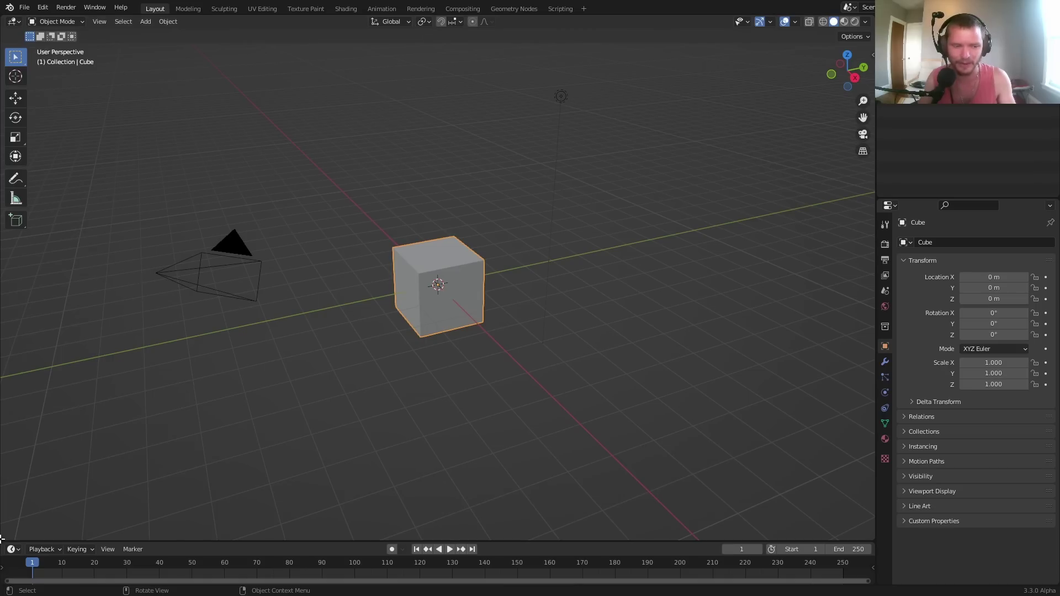
# Split the 3D viewport into two stacked areas and make the lower one a Compositor with Use Nodes enabled.
pyautogui.moveTo(1, 539); pyautogui.dragTo(13, 262)
pyautogui.click(13, 270)
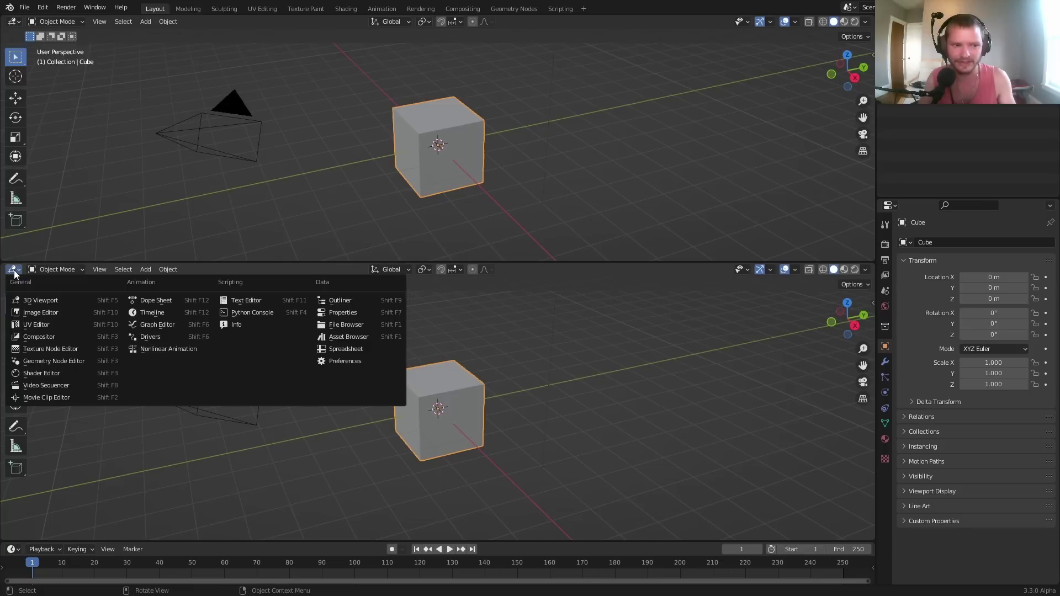
pyautogui.click(37, 337)
pyautogui.click(120, 271)
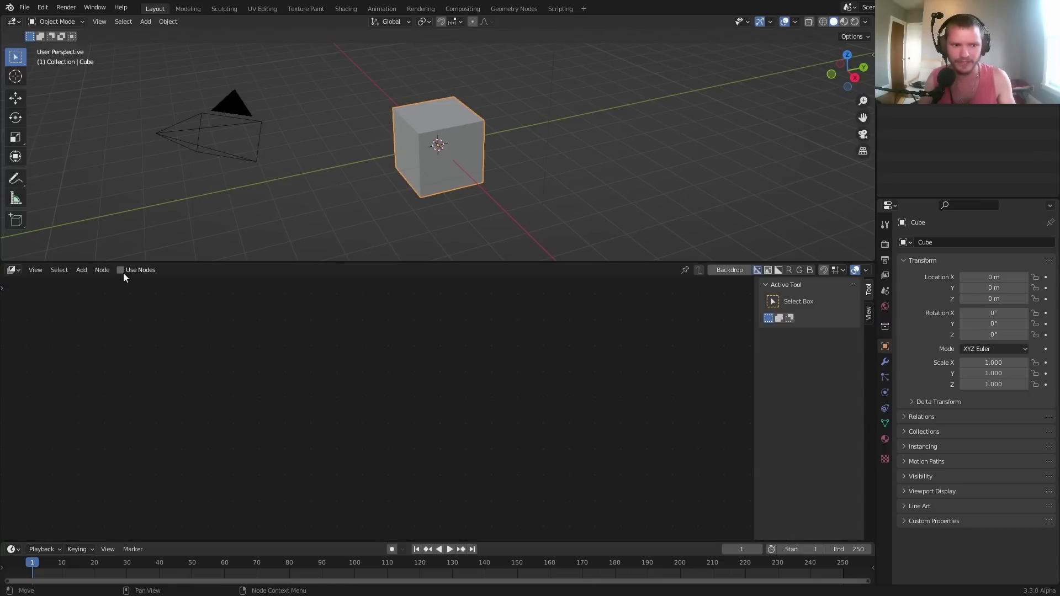
# Spread the Render Layers and Composite nodes apart to leave room for effect nodes between them.
pyautogui.moveTo(212, 440); pyautogui.dragTo(320, 340)
pyautogui.moveTo(288, 345); pyautogui.dragTo(96, 333)
pyautogui.moveTo(438, 351); pyautogui.dragTo(617, 363)
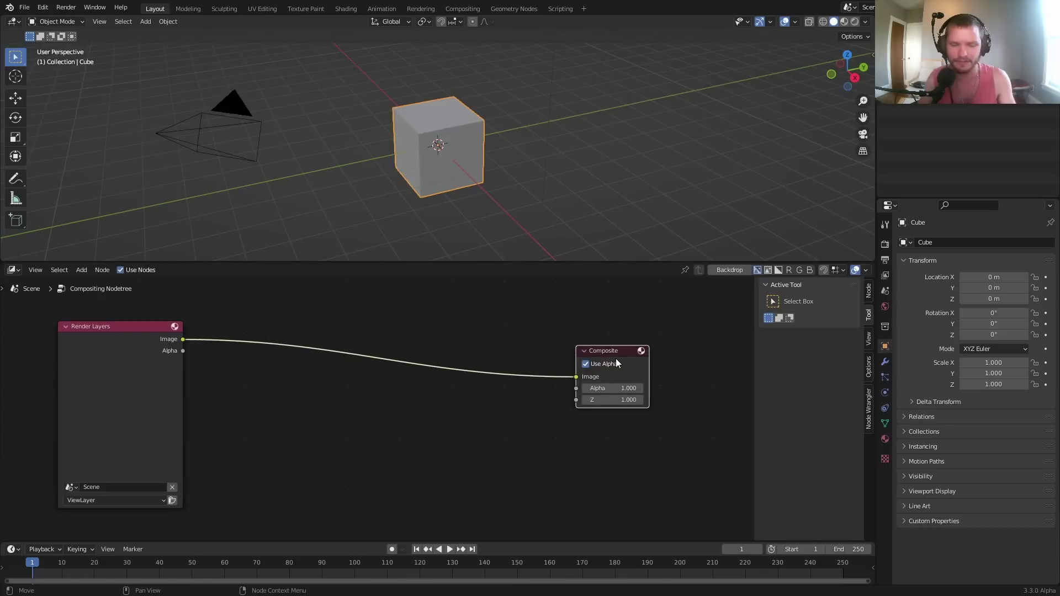
# Display the 3D viewport in rendered shading with Use Compositor enabled.
pyautogui.click(856, 21)
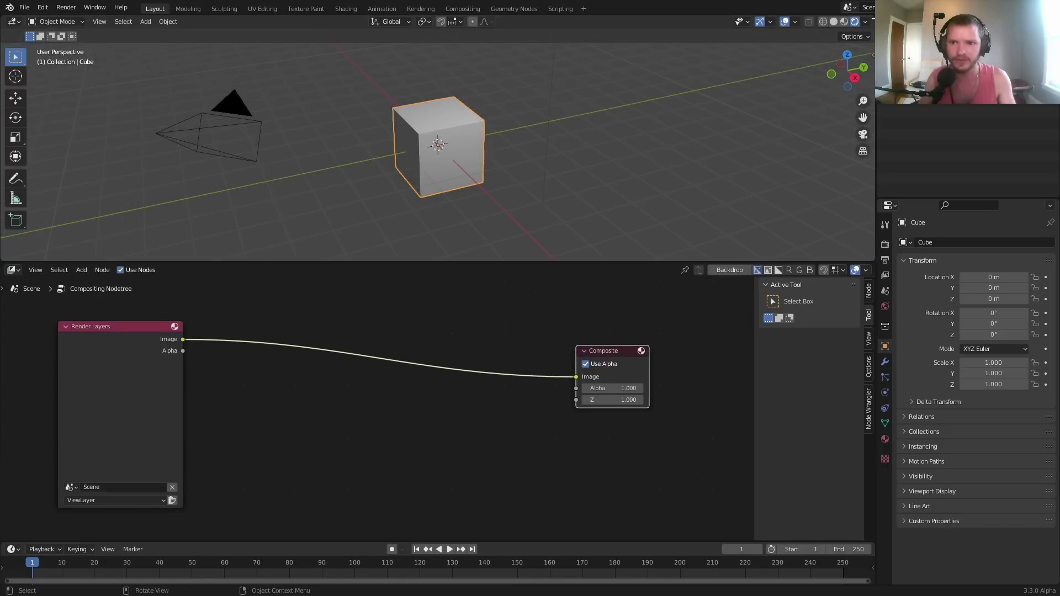
pyautogui.click(865, 21)
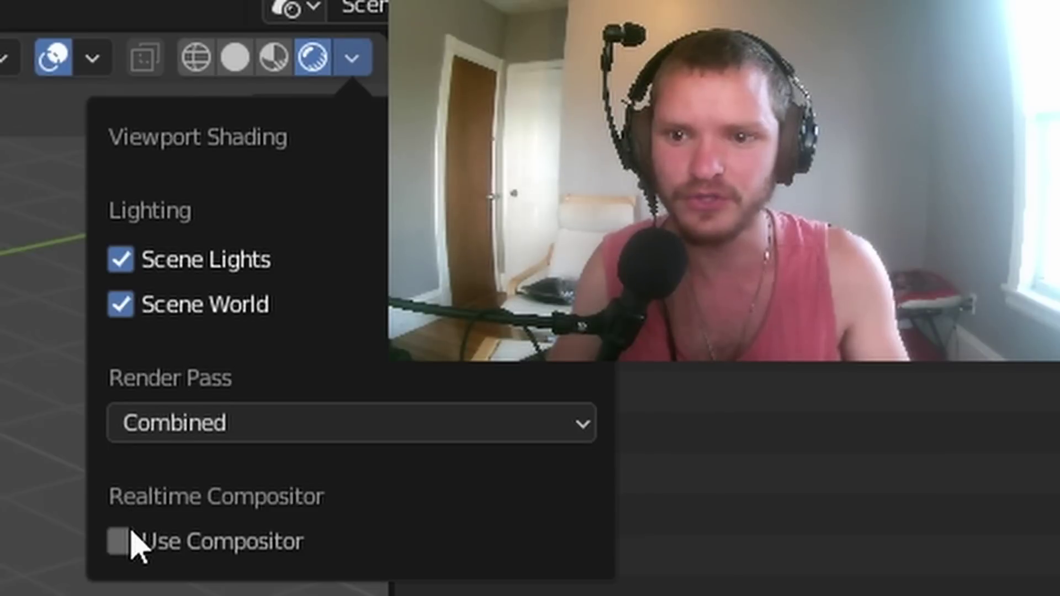
pyautogui.click(132, 538)
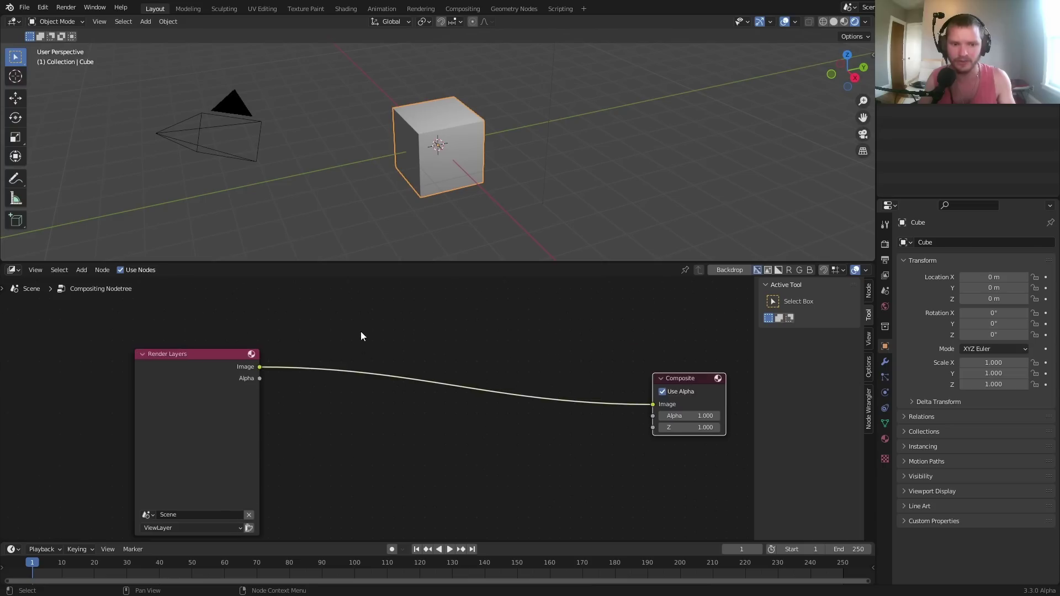
# Insert a Blur node between Render Layers and Composite, with its X and Y size set to 27.
pyautogui.hotkey('shift', 'a')
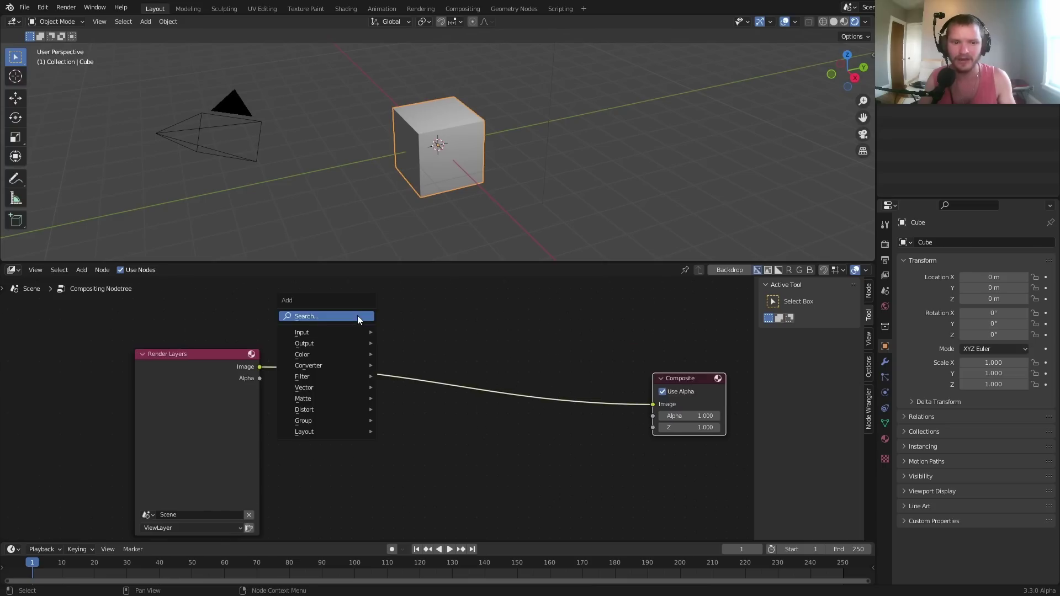
pyautogui.write('blur')
pyautogui.press('Return')
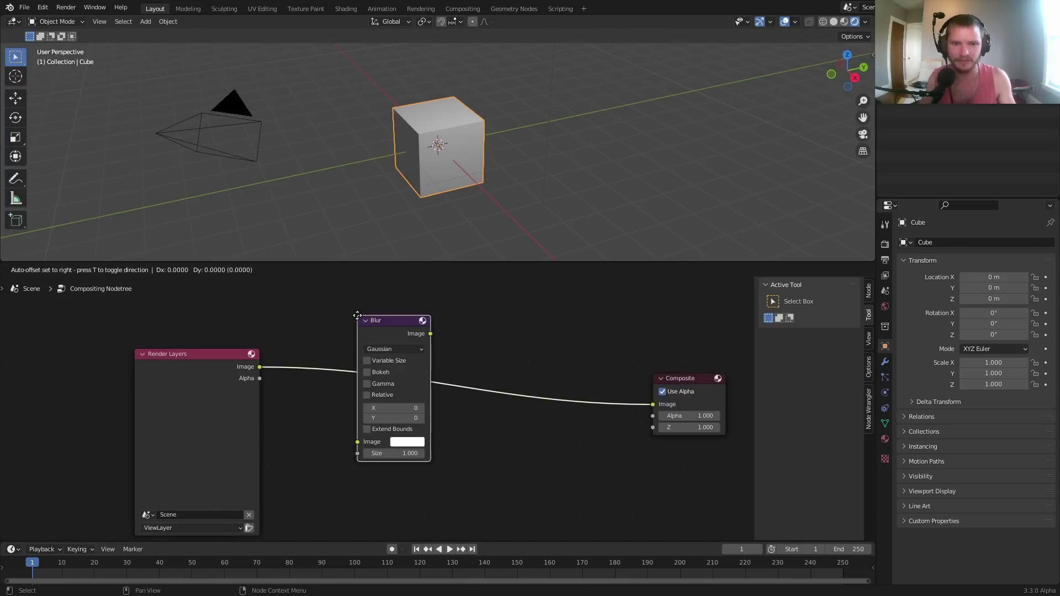
pyautogui.click(357, 315)
pyautogui.moveTo(402, 407)
pyautogui.mouseDown()
pyautogui.moveTo(403, 418)
pyautogui.moveTo(426, 419)
pyautogui.moveTo(403, 407)
pyautogui.mouseUp()
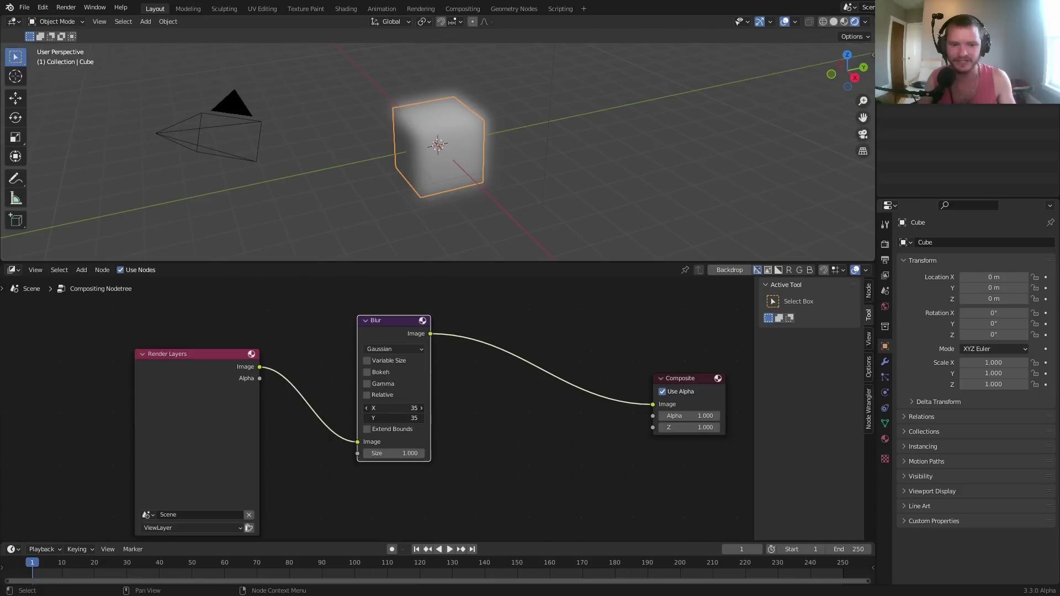
pyautogui.moveTo(409, 409); pyautogui.dragTo(394, 412)
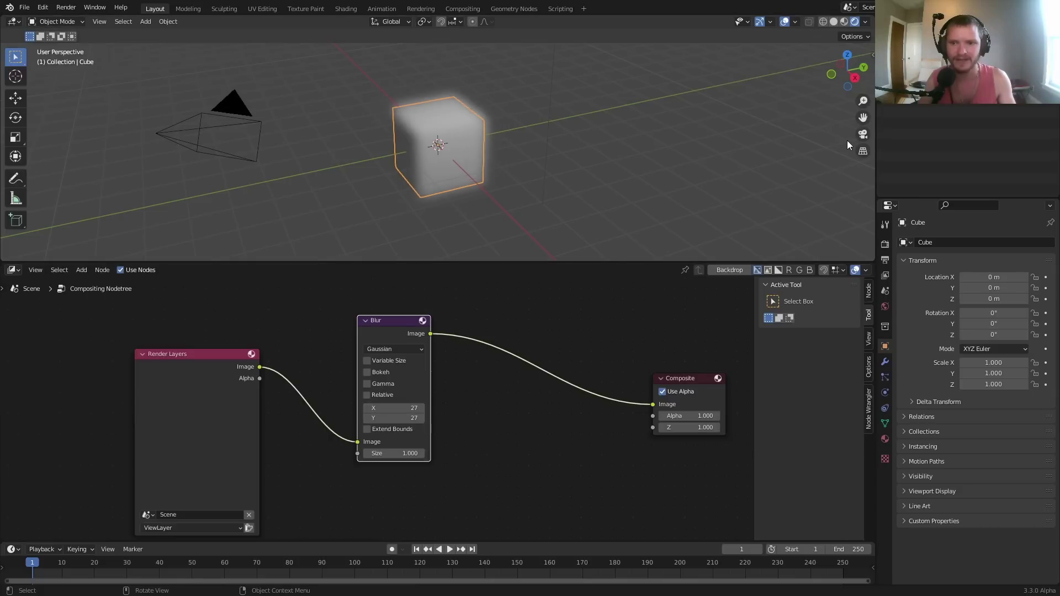
# Look through the scene camera and make the render's film background transparent.
pyautogui.click(862, 135)
pyautogui.click(886, 244)
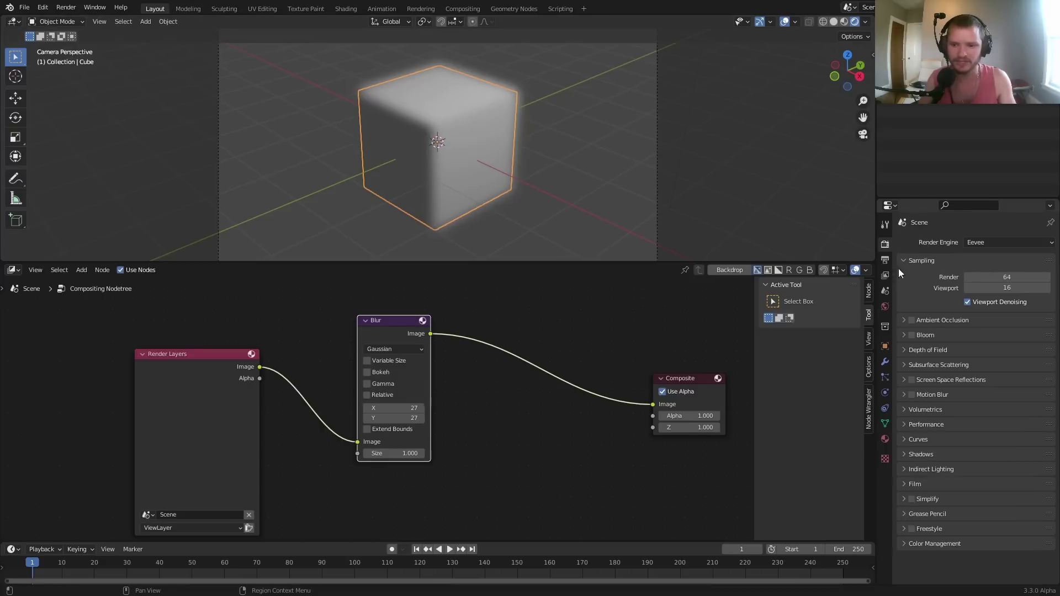
pyautogui.click(926, 484)
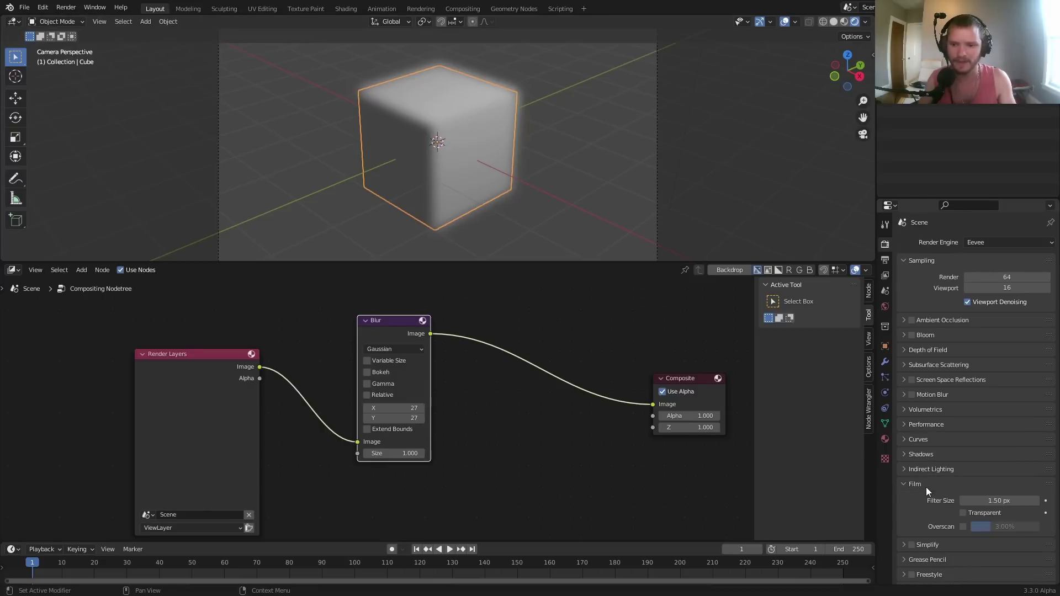
pyautogui.click(964, 513)
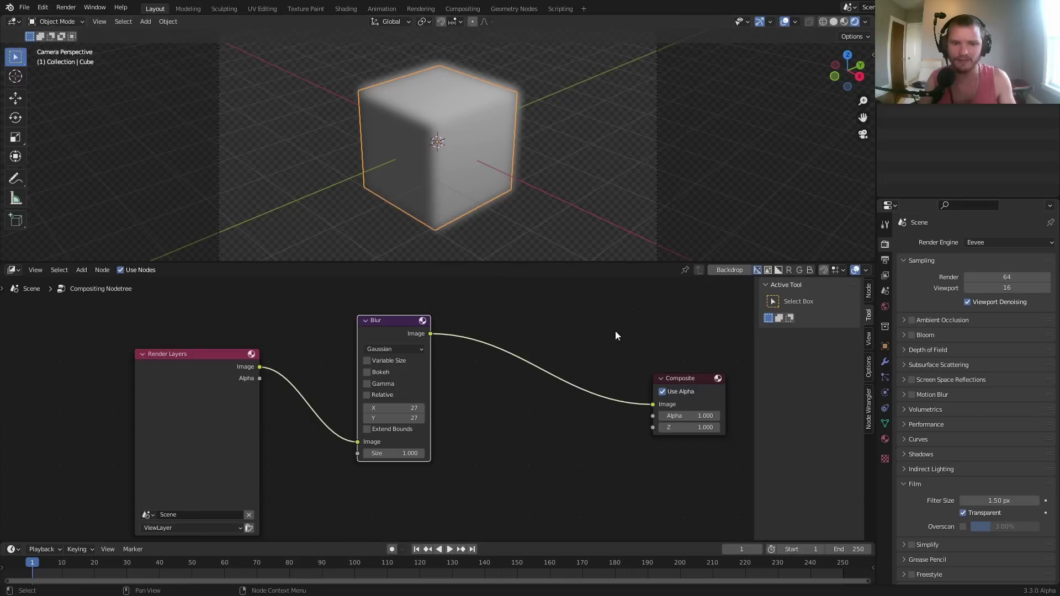
# Insert an Alpha Over node before Composite, with Blur in its second image input and bright cyan (H 0.552, S 0.982, V 1.000) in the first.
pyautogui.hotkey('shift', 'a')
pyautogui.click(473, 316)
pyautogui.write('alph')
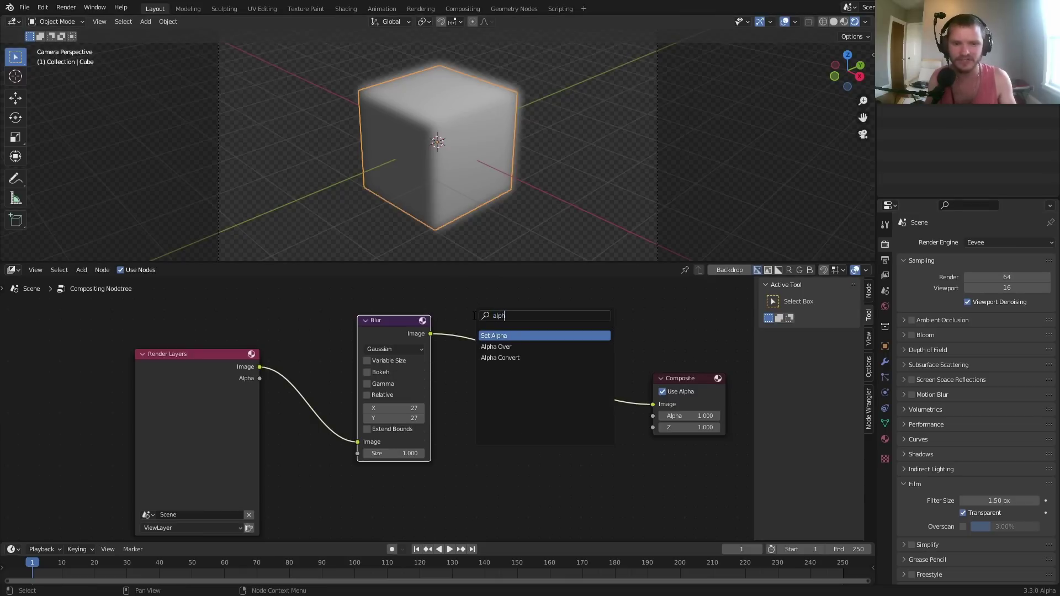
pyautogui.press('Down')
pyautogui.press('Return')
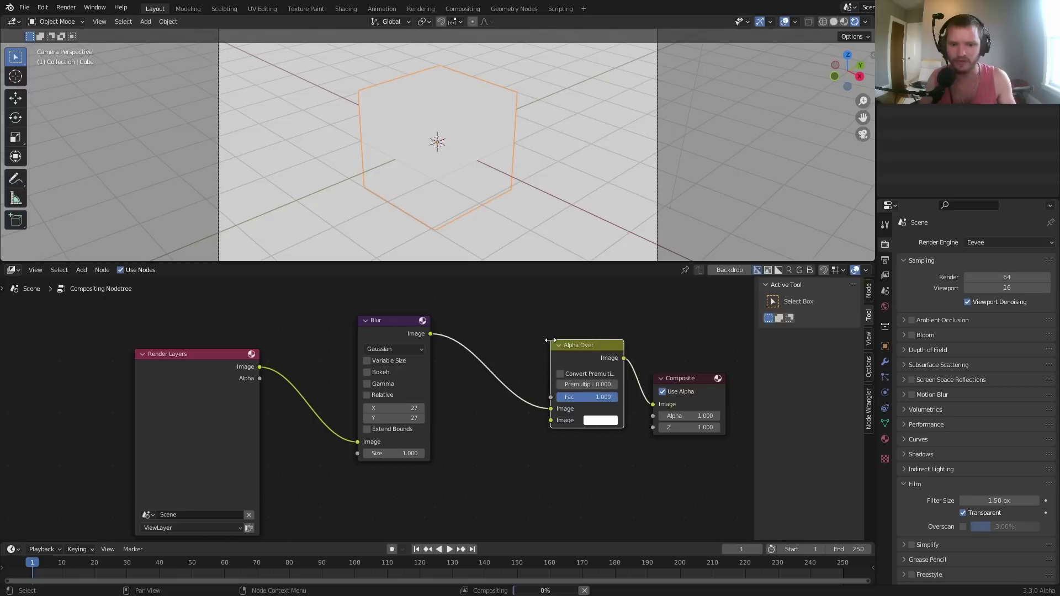
pyautogui.click(553, 345)
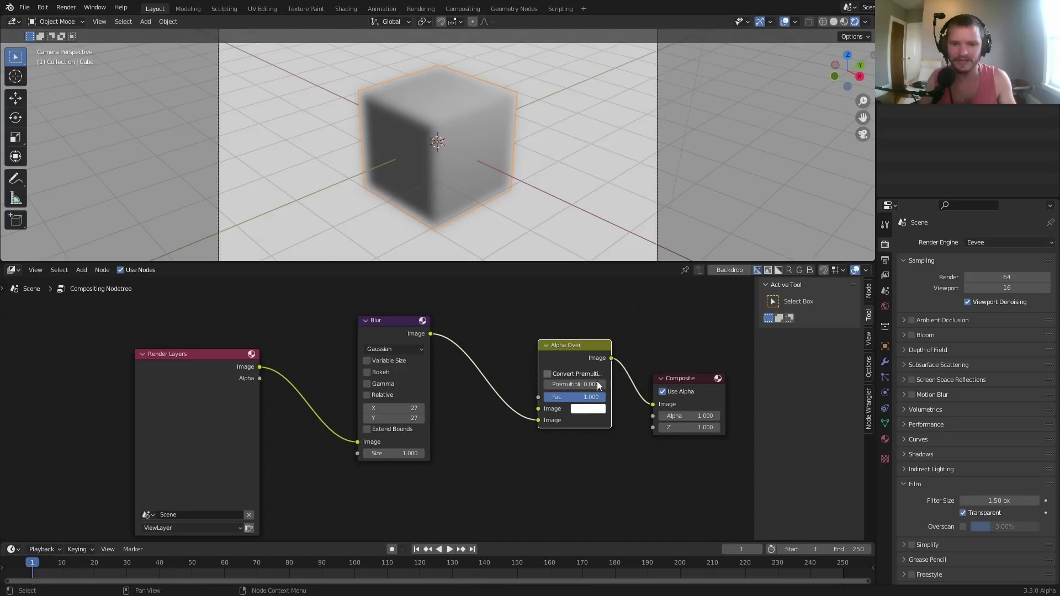
pyautogui.click(595, 413)
pyautogui.moveTo(615, 296); pyautogui.dragTo(621, 263)
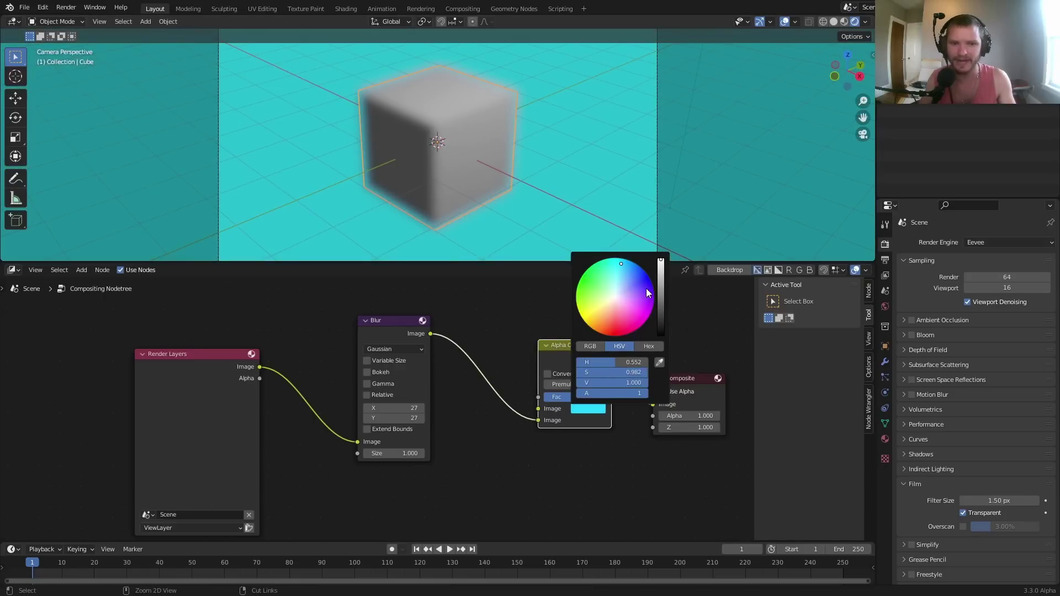
# Delete the Blur node while keeping Render Layers linked to Alpha Over.
pyautogui.click(396, 324)
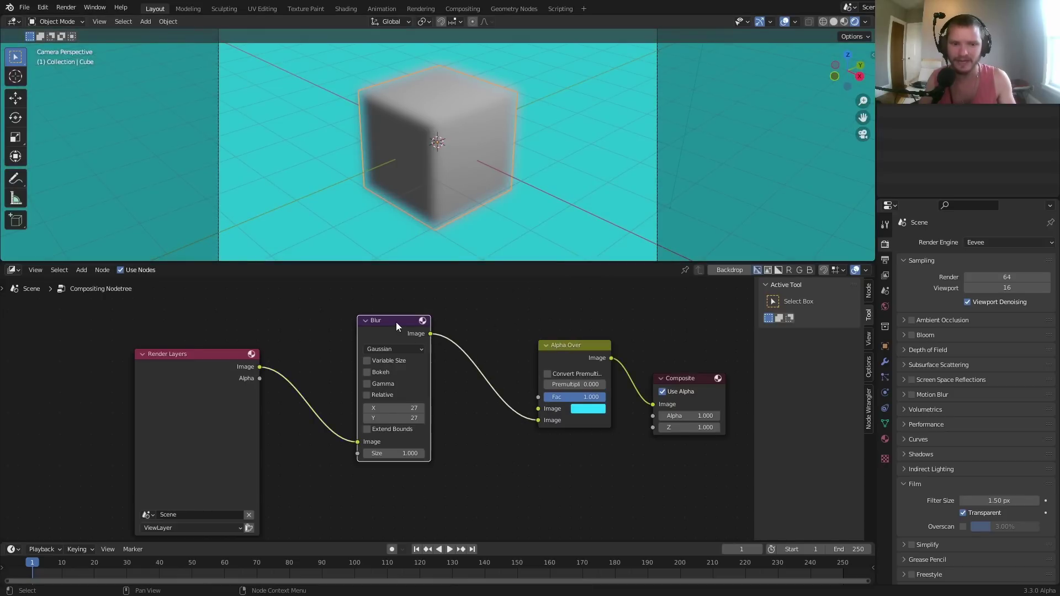
pyautogui.hotkey('ctrl', 'x')
# Try adding a Glare node between Render Layers and Alpha Over, and delete it again.
pyautogui.hotkey('shift', 'a')
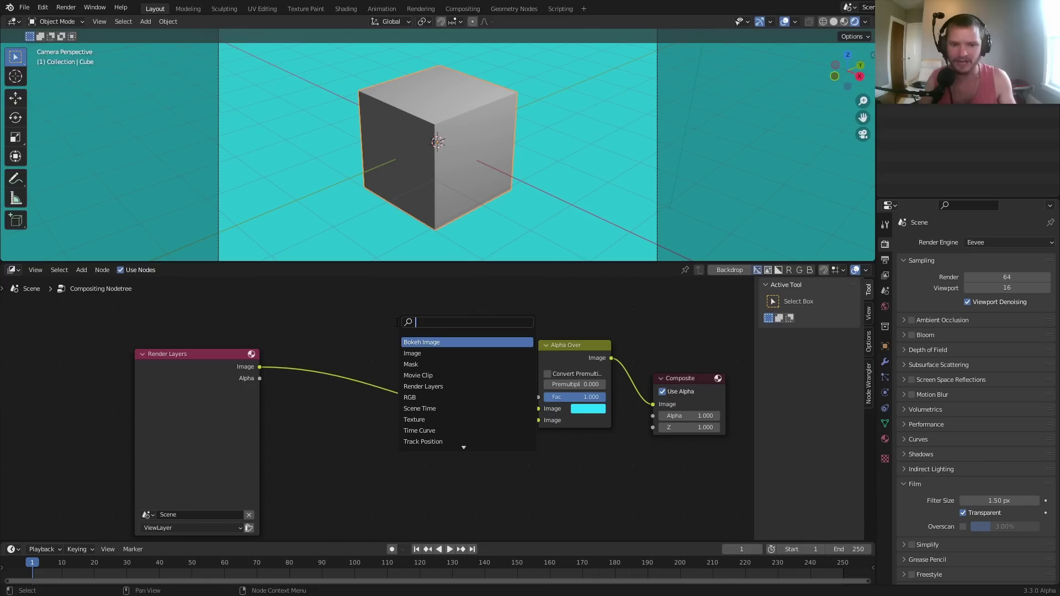
pyautogui.write('glare')
pyautogui.press('Return')
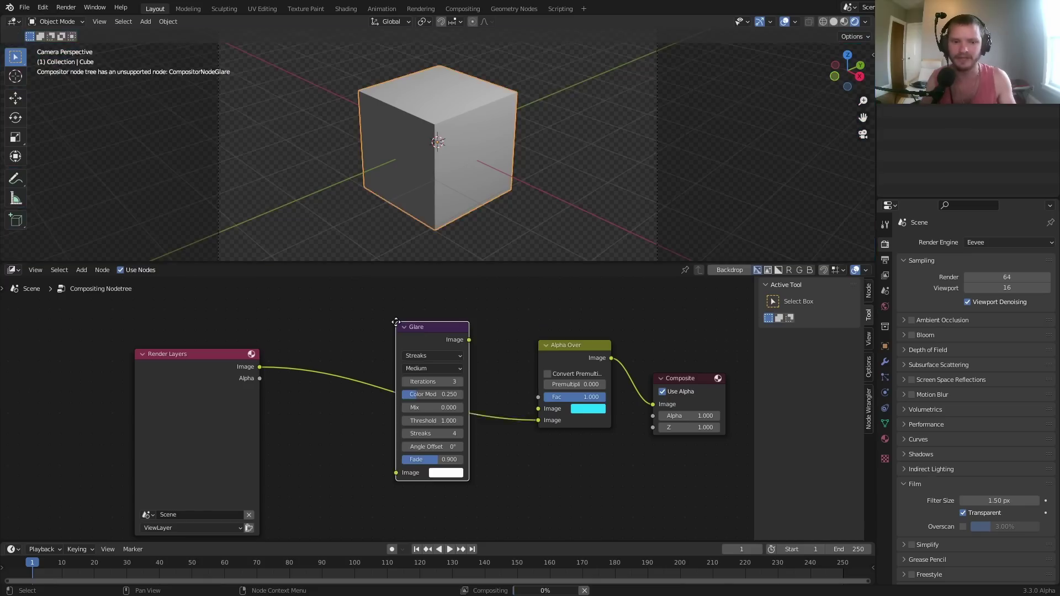
pyautogui.click(373, 415)
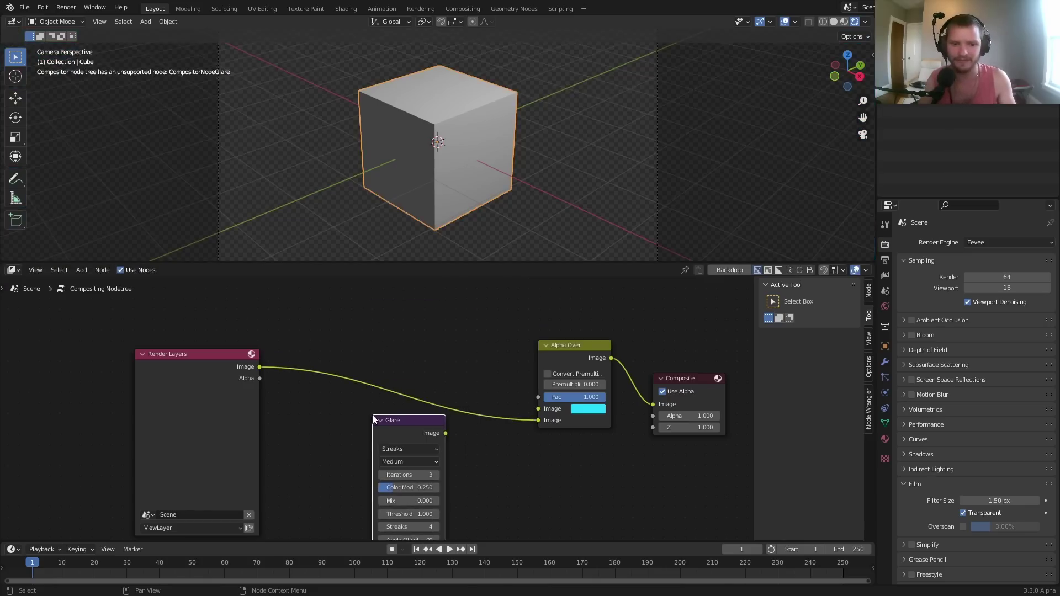
pyautogui.press('x')
# Insert a Blur node between Render Layers and Alpha Over, with its X and Y size set to 42.
pyautogui.hotkey('shift', 'a')
pyautogui.click(376, 328)
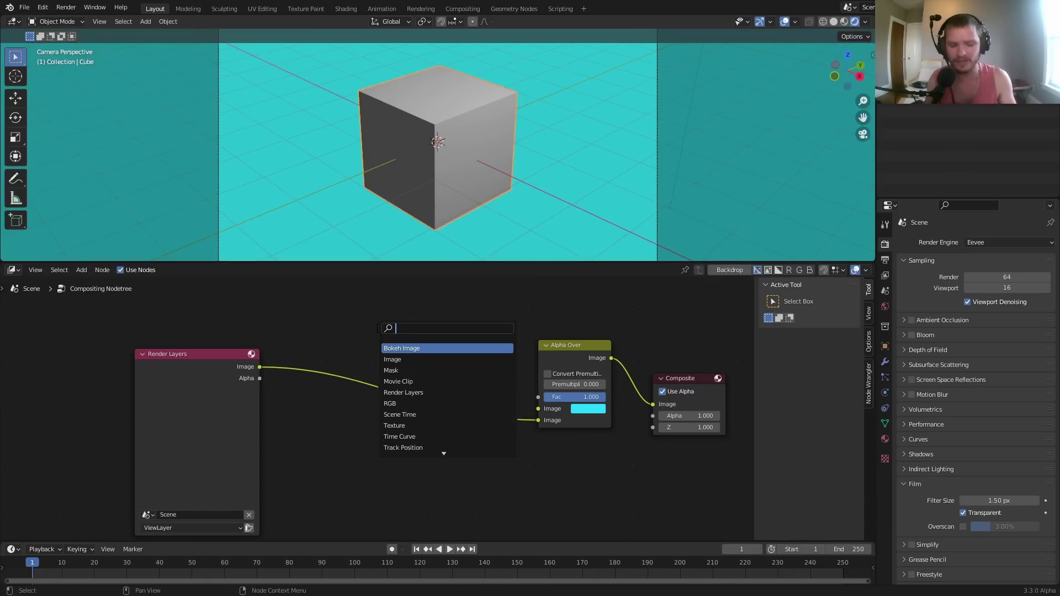
pyautogui.write('blur')
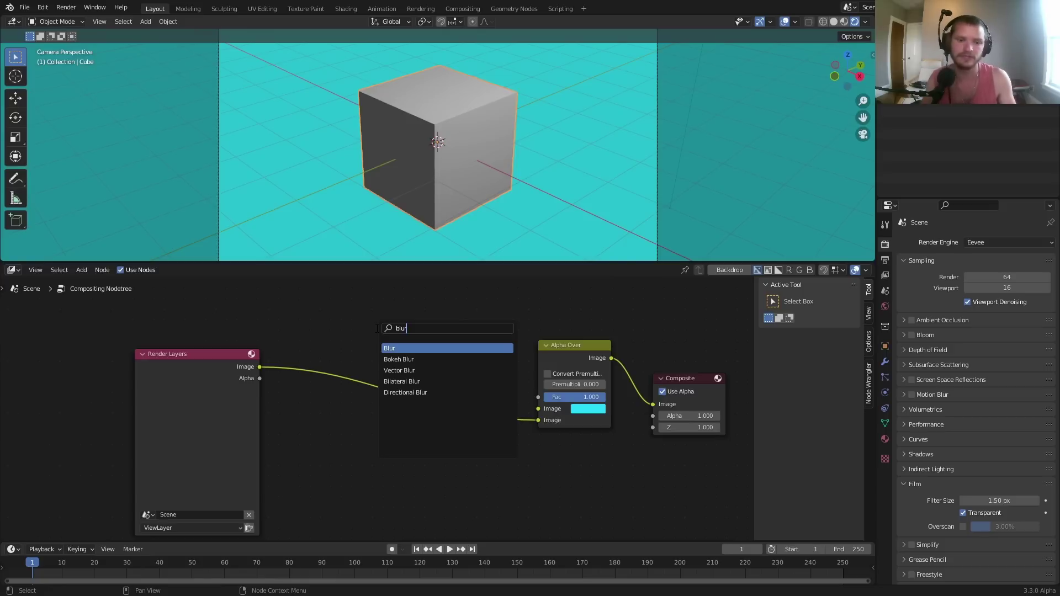
pyautogui.press('Return')
pyautogui.click(303, 322)
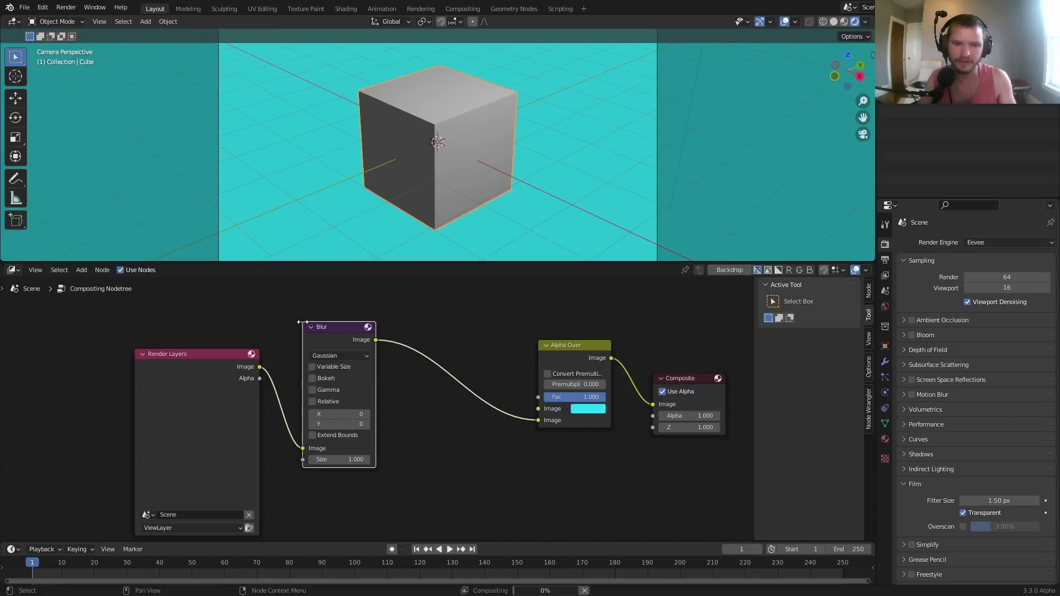
pyautogui.moveTo(339, 414); pyautogui.dragTo(387, 424)
# Insert a Mix node before Alpha Over that combines the Render Layers image with the blurred image using the Add blend mode.
pyautogui.hotkey('shift', 'a')
pyautogui.click(455, 308)
pyautogui.write('mi')
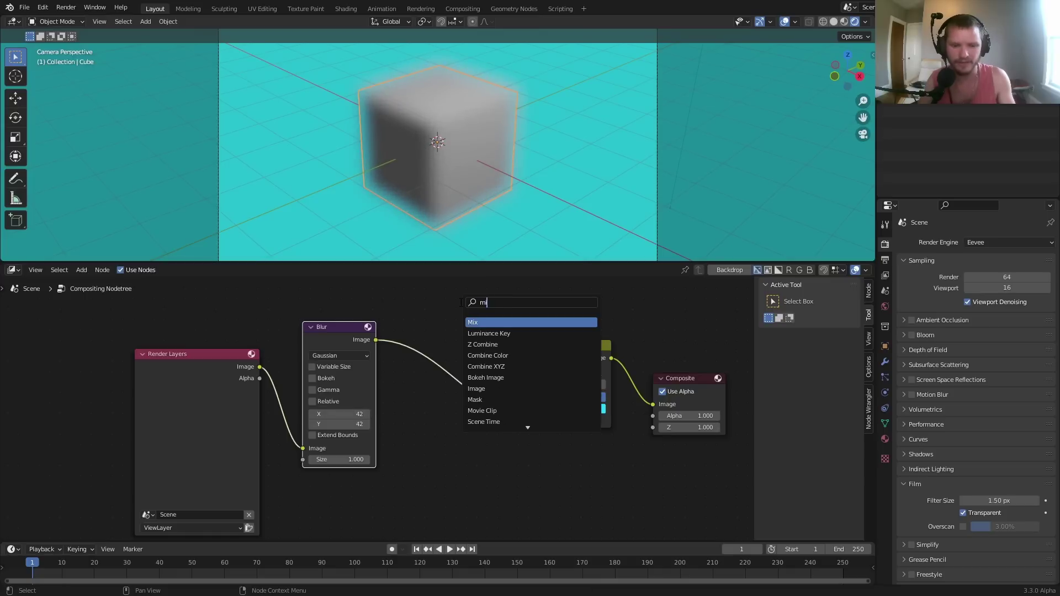
pyautogui.press('Return')
pyautogui.click(445, 352)
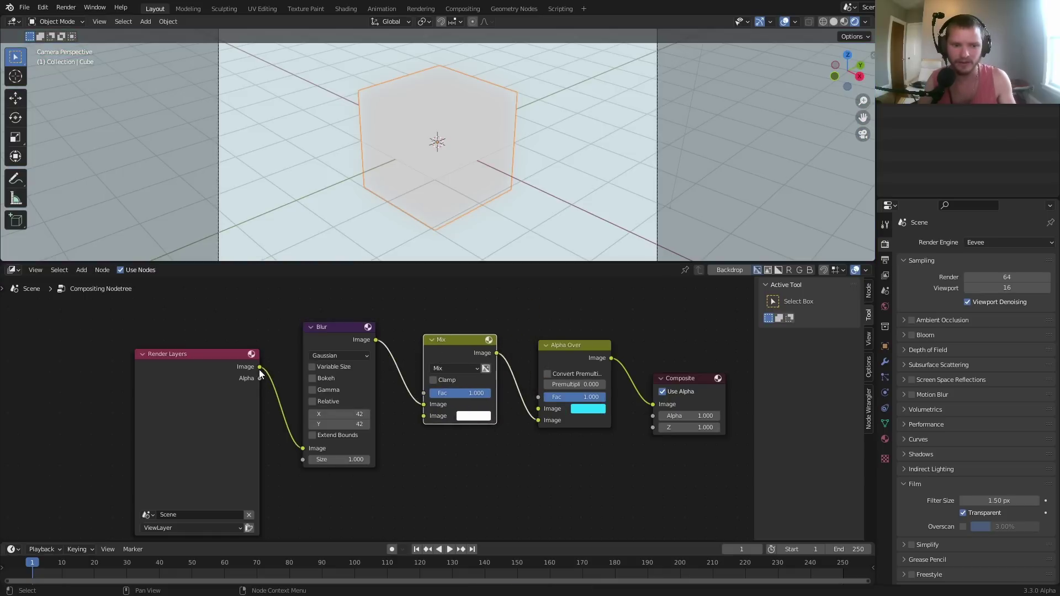
pyautogui.moveTo(260, 369); pyautogui.dragTo(424, 405)
pyautogui.click(450, 369)
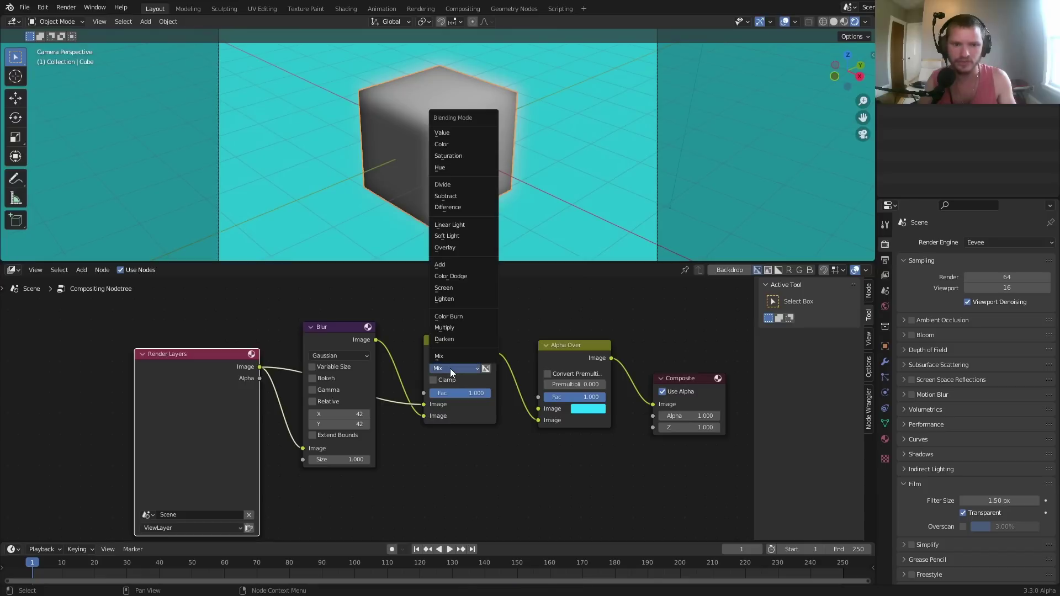
pyautogui.press('a')
# Mute and unmute the Add node repeatedly to compare the cube with and without the glow.
pyautogui.click(460, 342)
pyautogui.press('m')
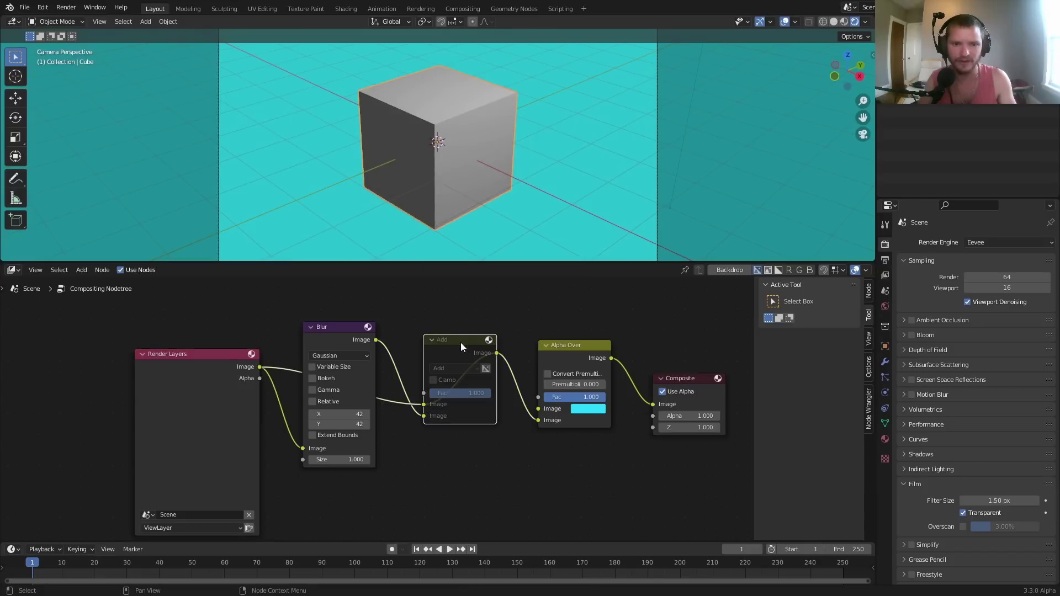
pyautogui.press('m')
pyautogui.press('m')
pyautogui.press('m')
# Duplicate the cube and place the copy beside the original, toward the left edge of the camera frame.
pyautogui.scroll(-1, 492, 129)
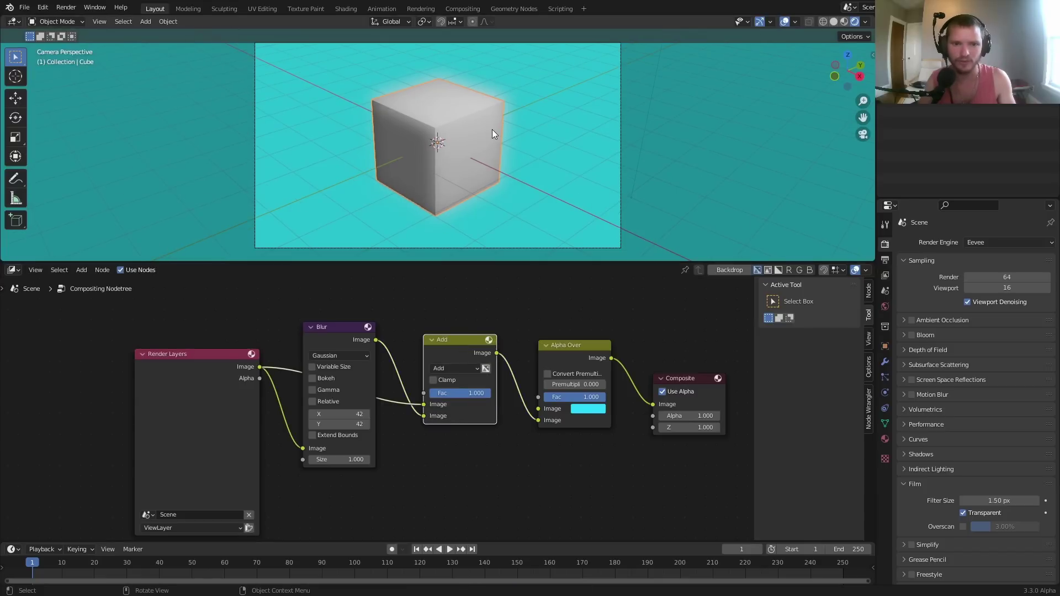
pyautogui.hotkey('shift', 'd')
pyautogui.click(371, 154)
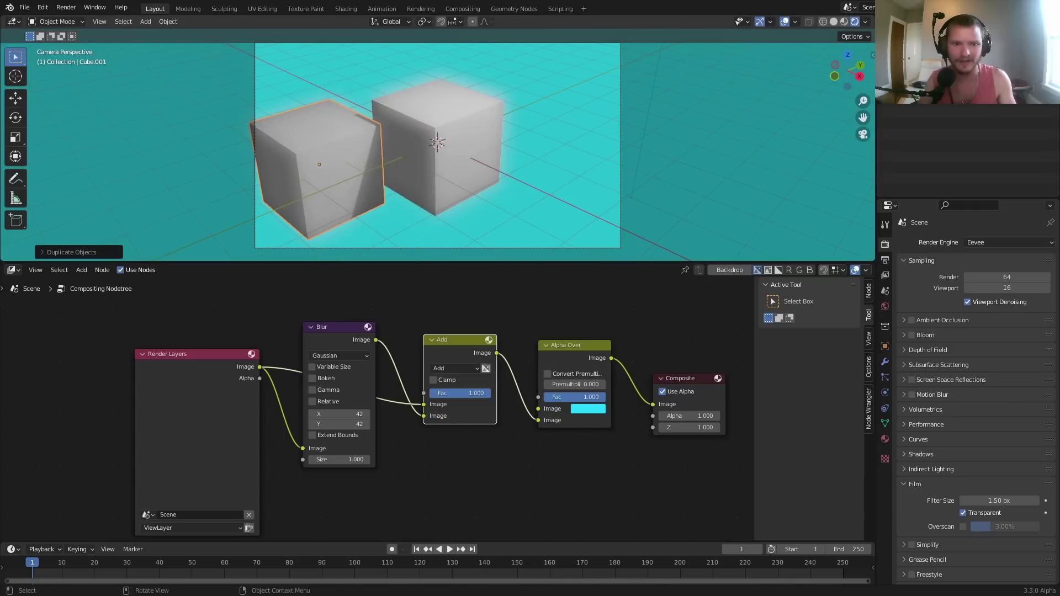
# Scale the duplicated cube down to about 0.32, move it slightly upward and rotate it.
pyautogui.press('g')
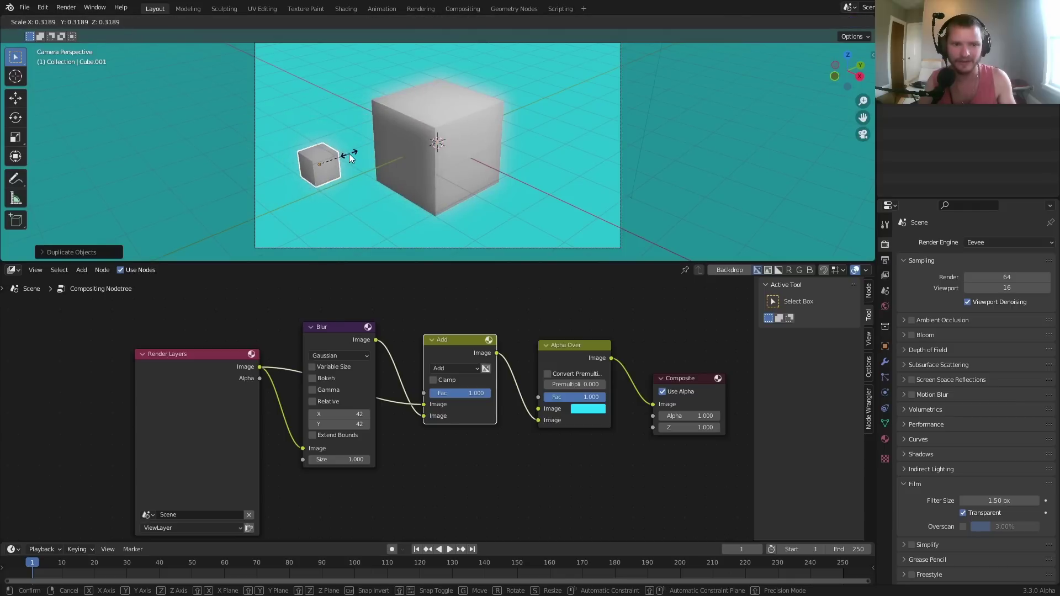
pyautogui.click(375, 173)
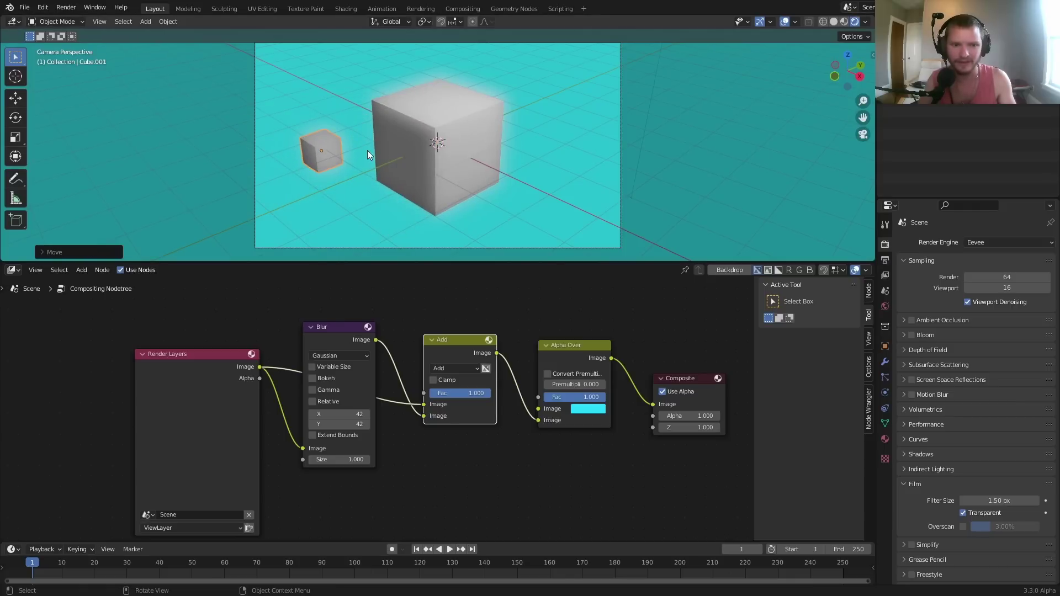
pyautogui.moveTo(356, 414)
pyautogui.mouseDown()
pyautogui.moveTo(356, 425)
pyautogui.moveTo(375, 424)
pyautogui.moveTo(356, 424)
pyautogui.mouseUp()
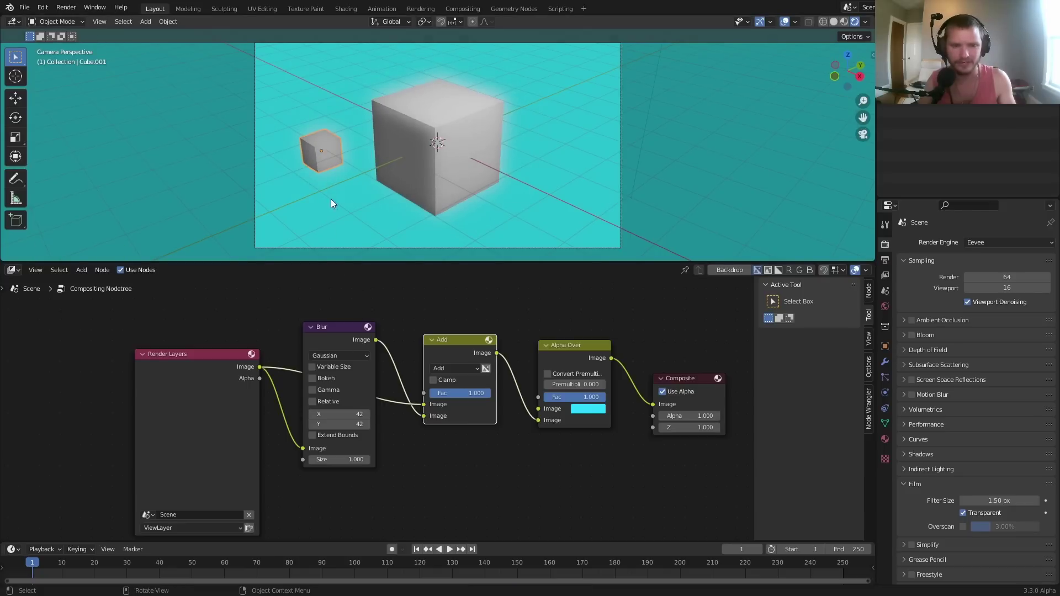
pyautogui.press('r')
pyautogui.click(369, 108)
# Duplicate the original large cube, place the copy partly overlapping it toward the camera frame's right side, and enlarge the copy slightly.
pyautogui.click(442, 131)
pyautogui.hotkey('shift', 'd')
pyautogui.click(494, 131)
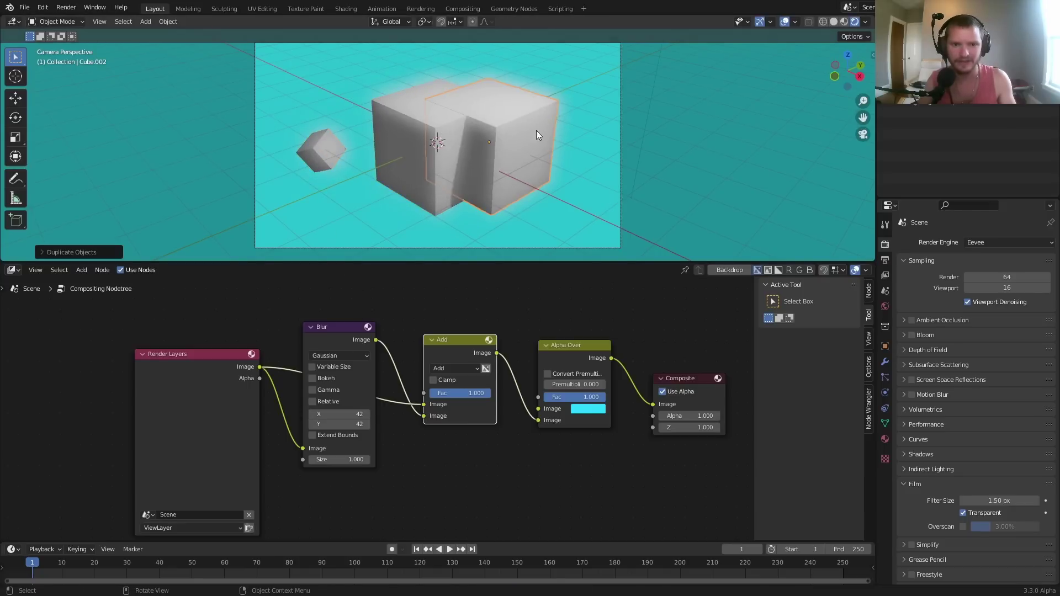
pyautogui.press('s')
pyautogui.click(560, 125)
# Insert a Math node on the link between the Add node and Alpha Over.
pyautogui.moveTo(576, 367); pyautogui.dragTo(414, 380, button='middle')
pyautogui.hotkey('shift', 'a')
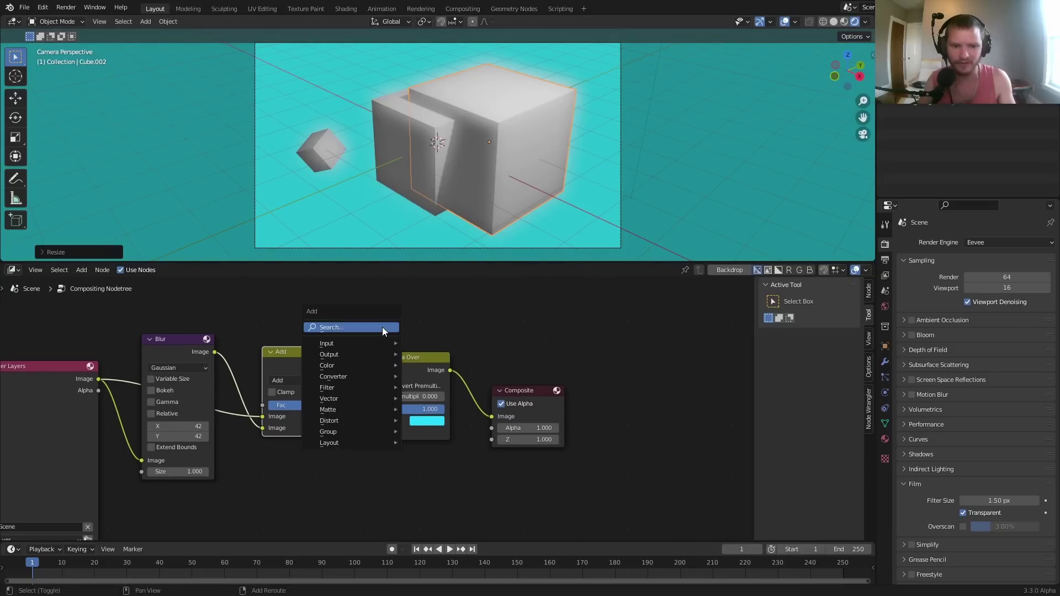
pyautogui.write('math')
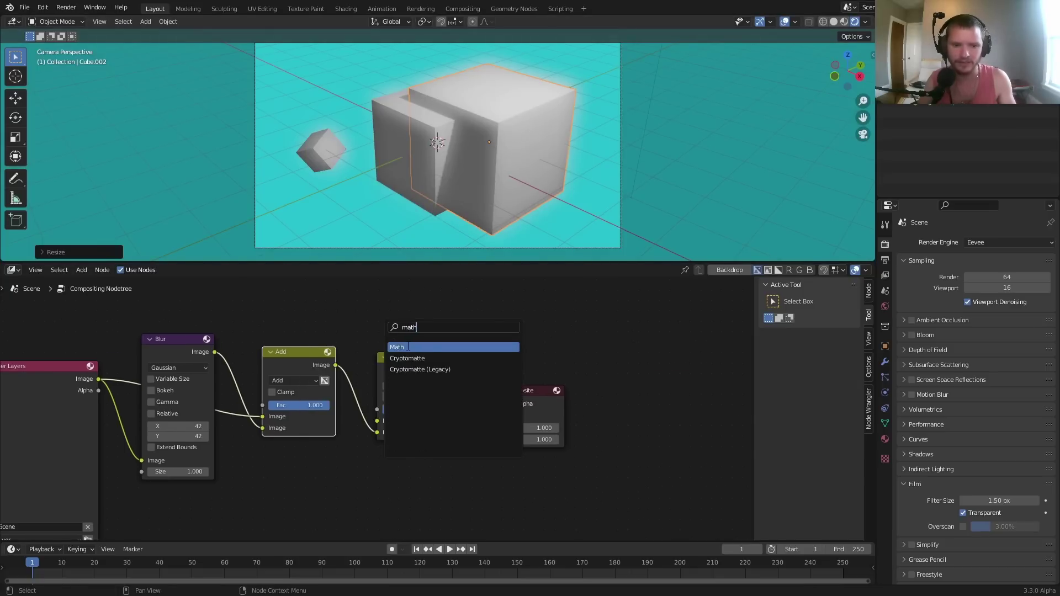
pyautogui.click(408, 347)
pyautogui.click(410, 393)
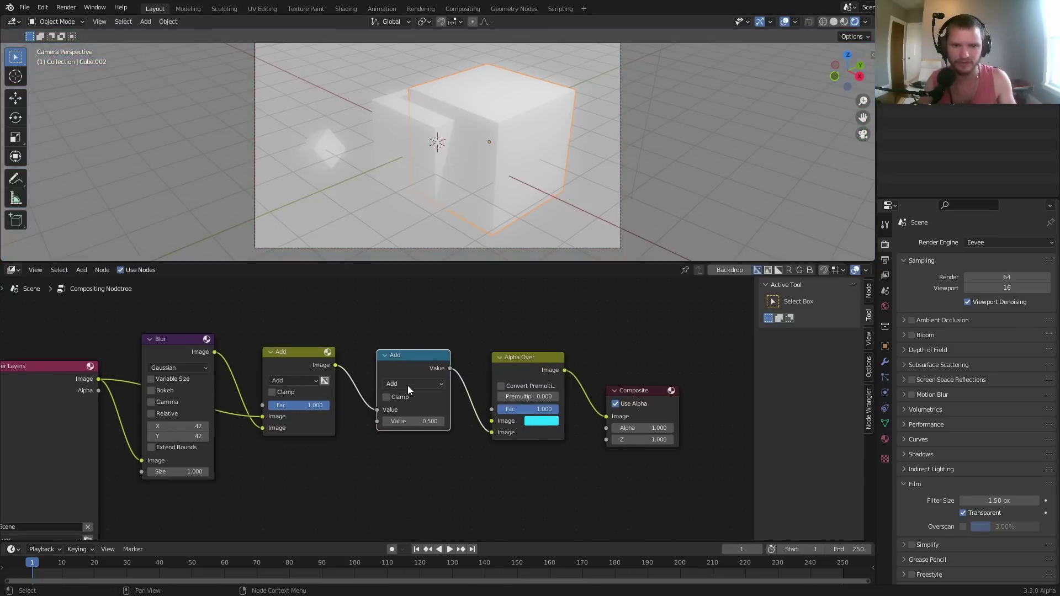
# Try the Greater Than operation on the Math node with a threshold of 0.420, viewing the cubes from outside the camera.
pyautogui.moveTo(418, 422); pyautogui.dragTo(458, 421)
pyautogui.click(418, 383)
pyautogui.press('g')
pyautogui.moveTo(525, 144); pyautogui.dragTo(498, 260, button='middle')
pyautogui.scroll(2, 421, 376)
# Switch the Math node's operation to Snap and set its increment to 0.150 to posterize the cubes' shading.
pyautogui.click(421, 377)
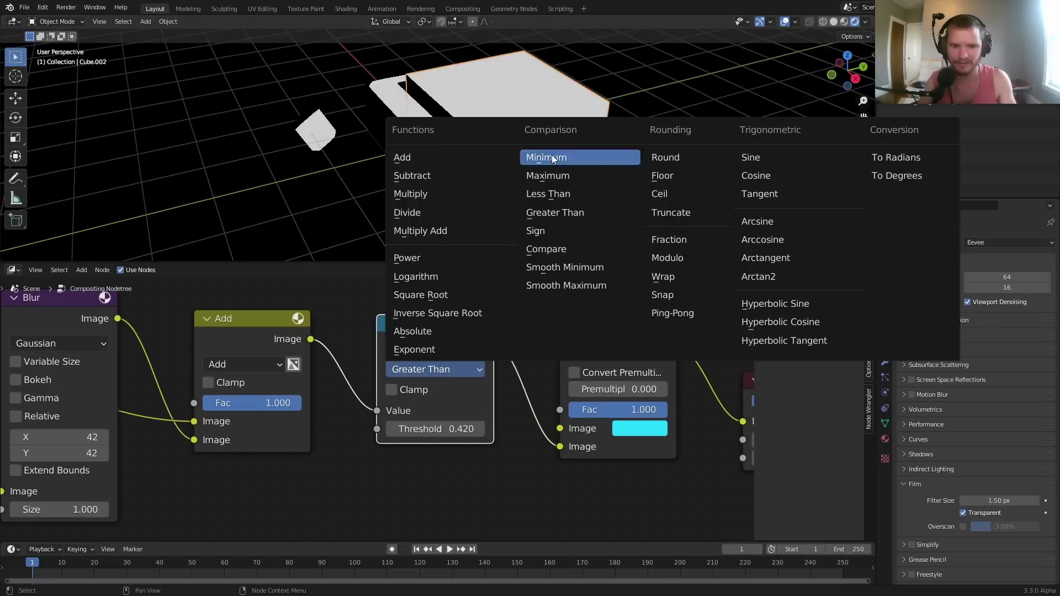
pyautogui.click(663, 300)
pyautogui.keyDown('shift'); pyautogui.moveTo(436, 429); pyautogui.dragTo(406, 429); pyautogui.keyUp('shift')
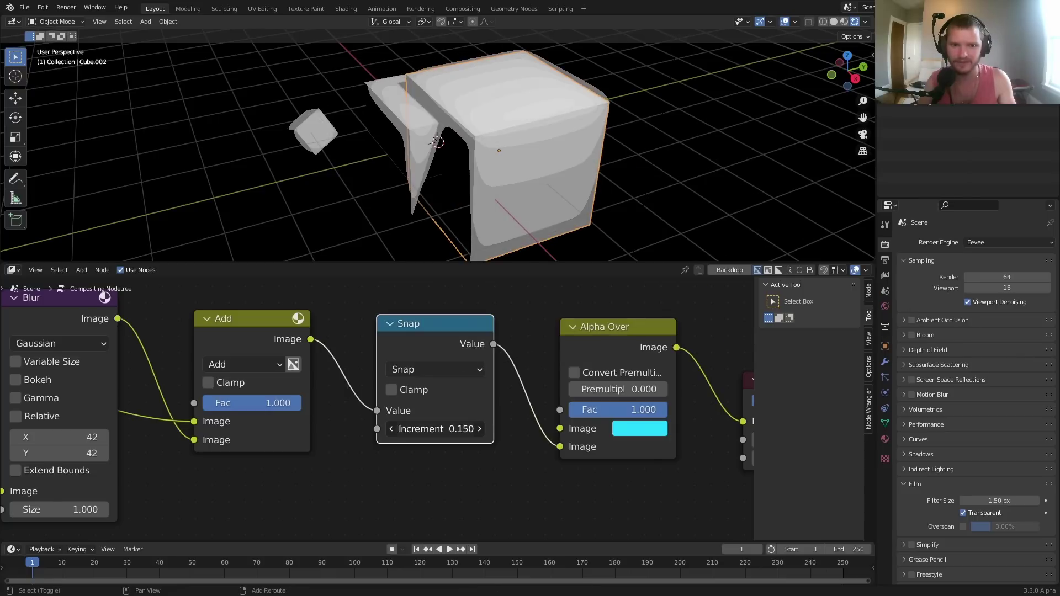
pyautogui.moveTo(579, 60)
pyautogui.mouseDown(button='middle')
pyautogui.moveTo(617, 33)
pyautogui.moveTo(585, 260)
pyautogui.moveTo(568, 43)
pyautogui.moveTo(537, 66)
pyautogui.moveTo(450, 59)
pyautogui.moveTo(420, 37)
pyautogui.moveTo(409, 250)
pyautogui.moveTo(506, 54)
pyautogui.moveTo(586, 64)
pyautogui.mouseUp(button='middle')
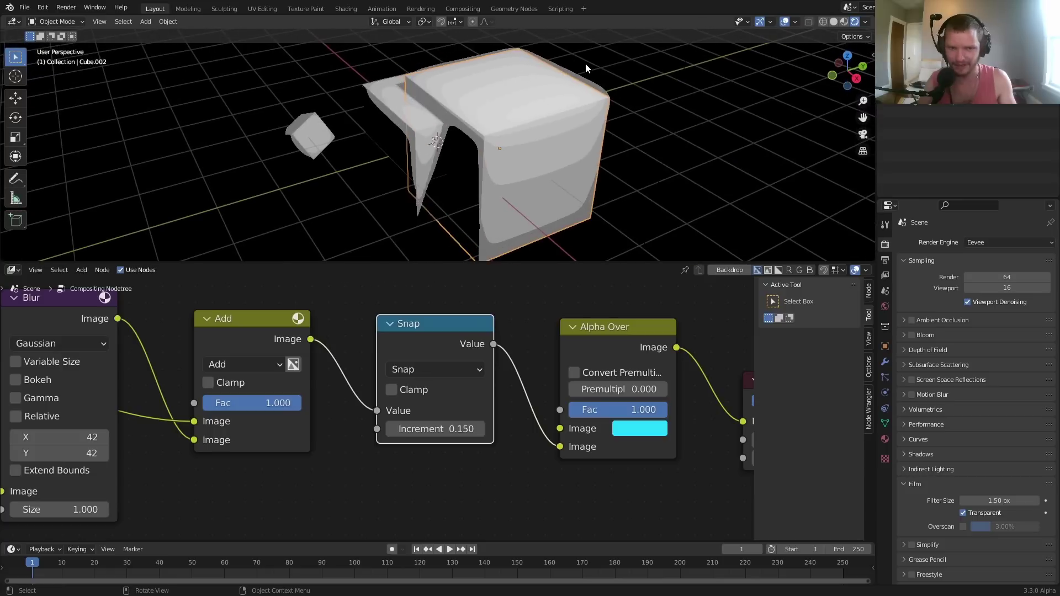
# Add a Movie Clip node and place it in the empty space below the Snap node.
pyautogui.scroll(-4, 516, 348)
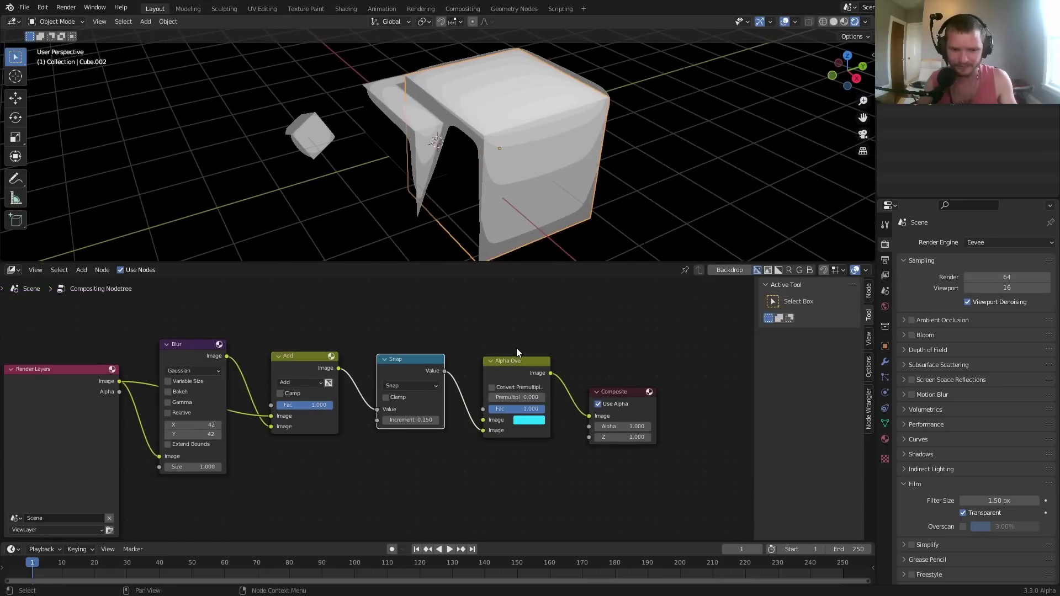
pyautogui.moveTo(451, 361); pyautogui.dragTo(514, 372, button='middle')
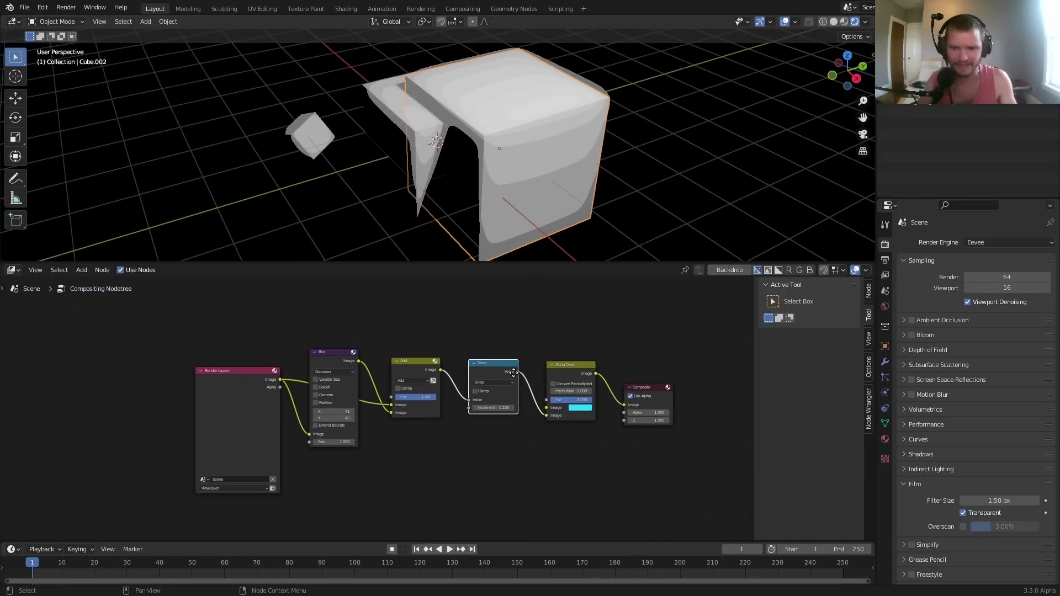
pyautogui.scroll(8, 510, 372)
pyautogui.moveTo(647, 378); pyautogui.dragTo(481, 348, button='middle')
pyautogui.hotkey('shift', 'a')
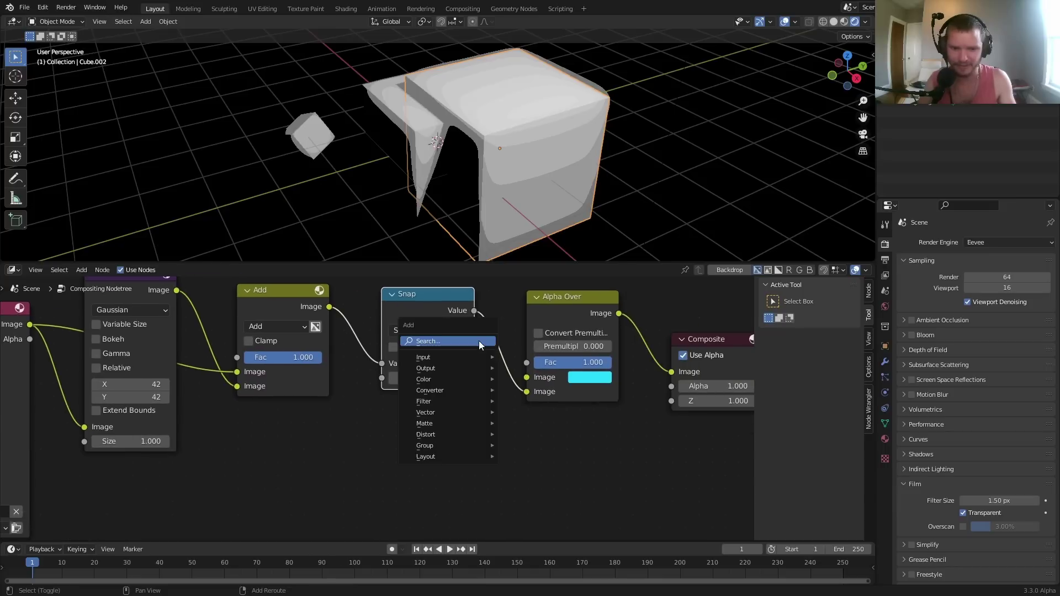
pyautogui.click(480, 341)
pyautogui.write('mov')
pyautogui.press('Return')
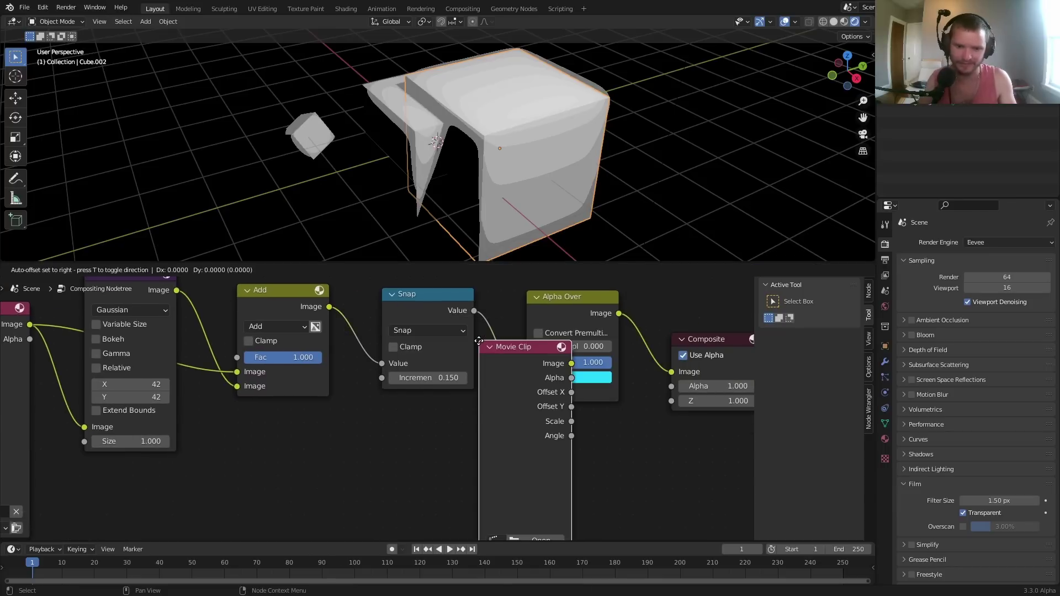
pyautogui.click(315, 447)
pyautogui.moveTo(345, 460); pyautogui.dragTo(362, 354, button='middle')
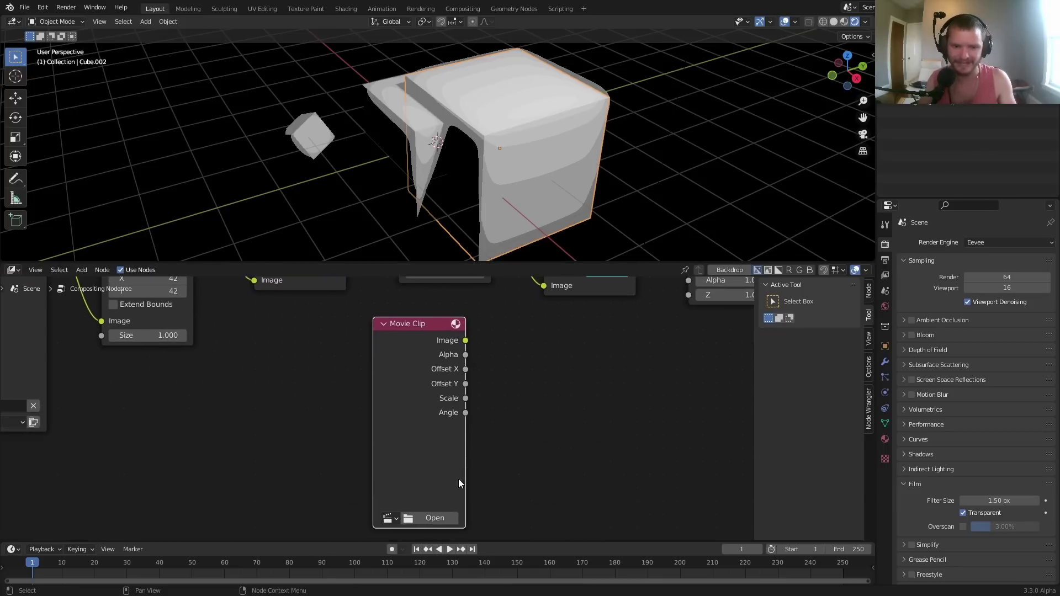
pyautogui.click(428, 523)
pyautogui.click(276, 396)
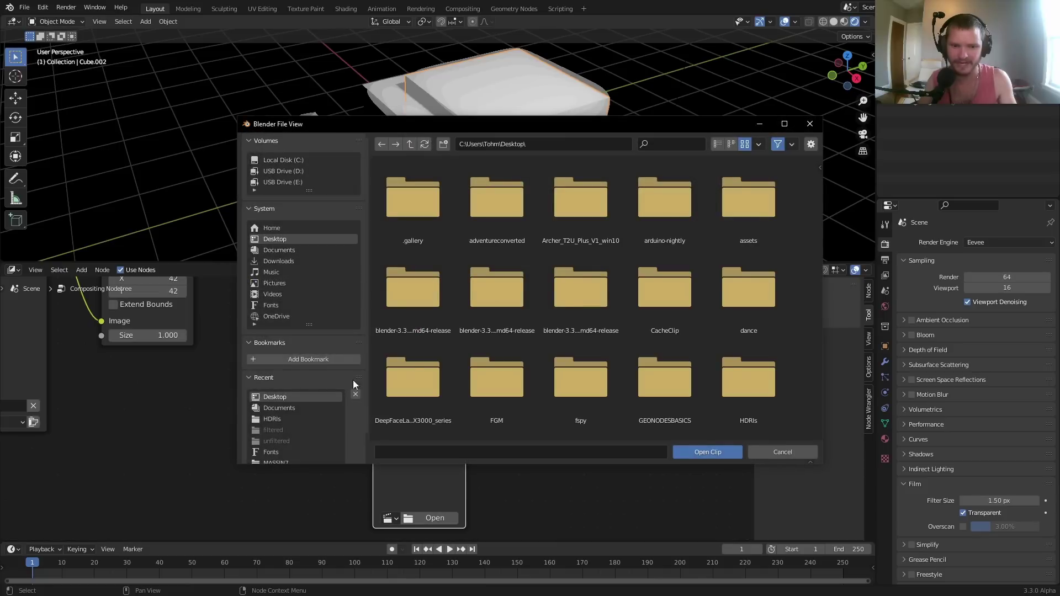
pyautogui.scroll(-8, 446, 330)
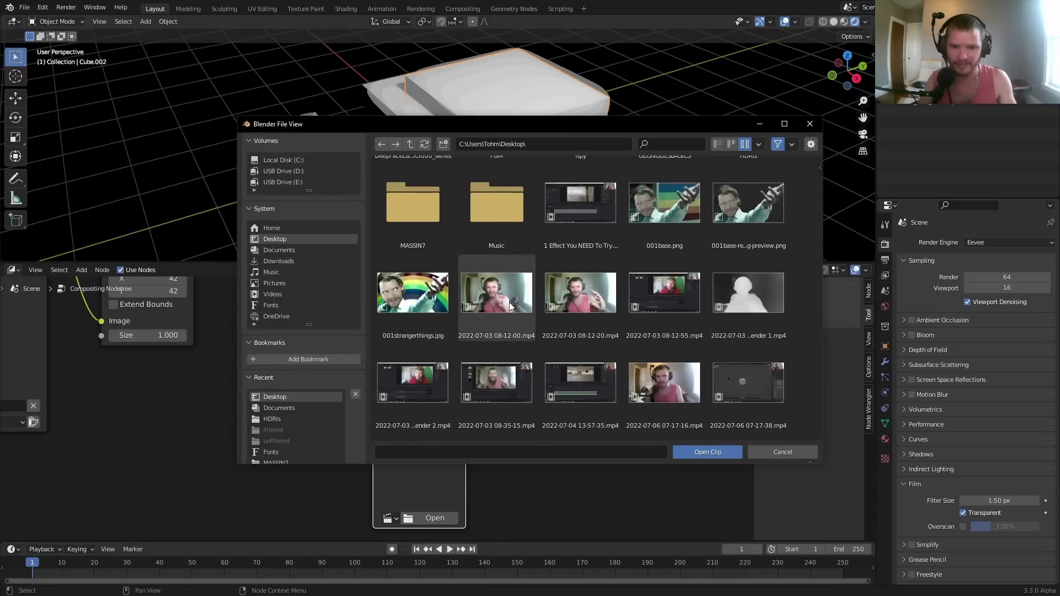
pyautogui.doubleClick(586, 284)
# Connect the Movie Clip image to Alpha Over's first Image input and delete the Snap node while keeping Add linked to Alpha Over.
pyautogui.moveTo(487, 374); pyautogui.dragTo(451, 479, button='middle')
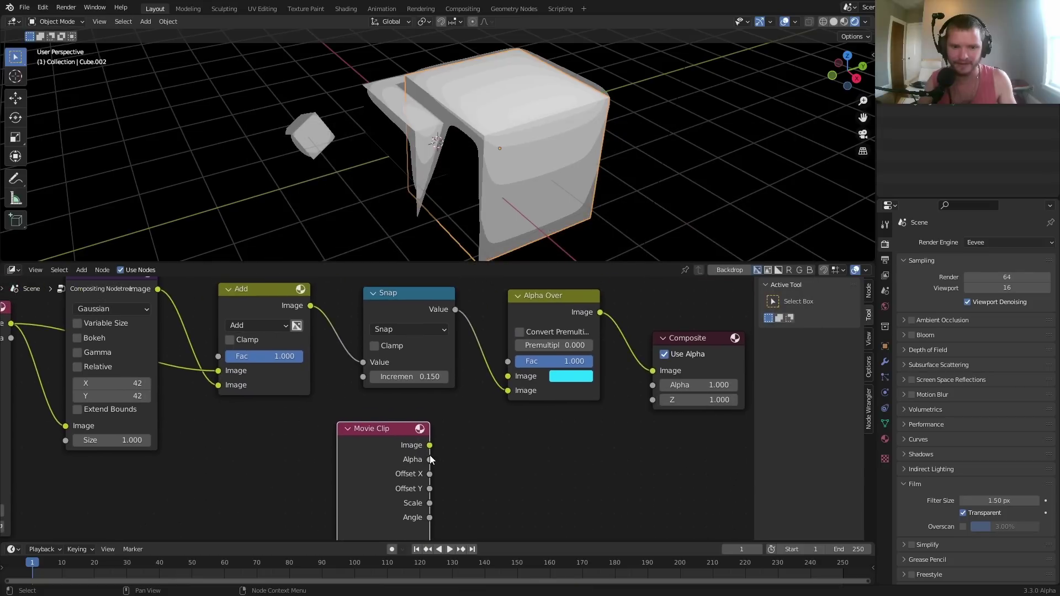
pyautogui.moveTo(509, 375); pyautogui.dragTo(509, 374)
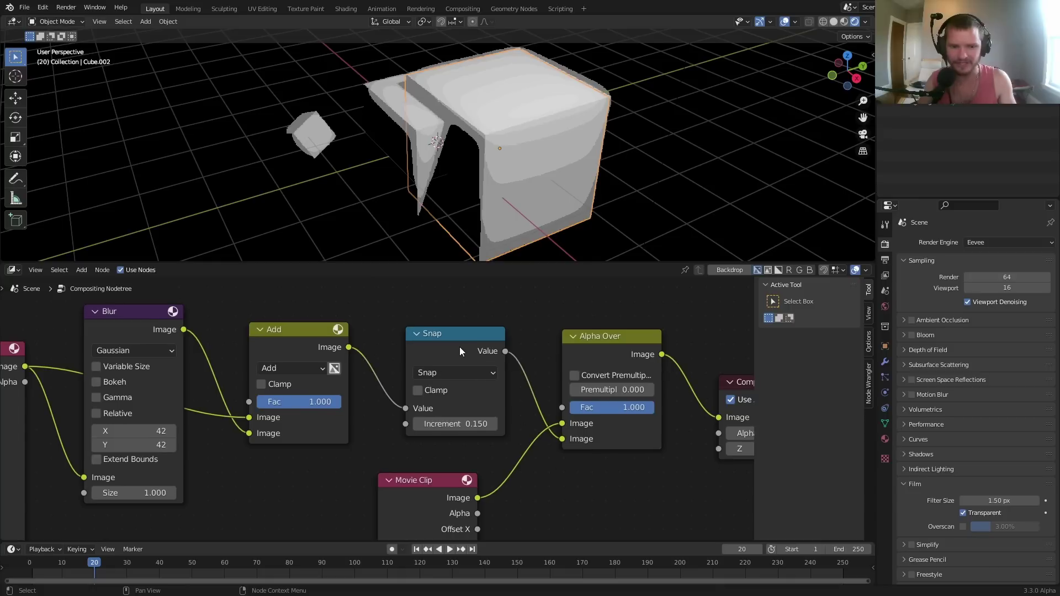
pyautogui.click(460, 348)
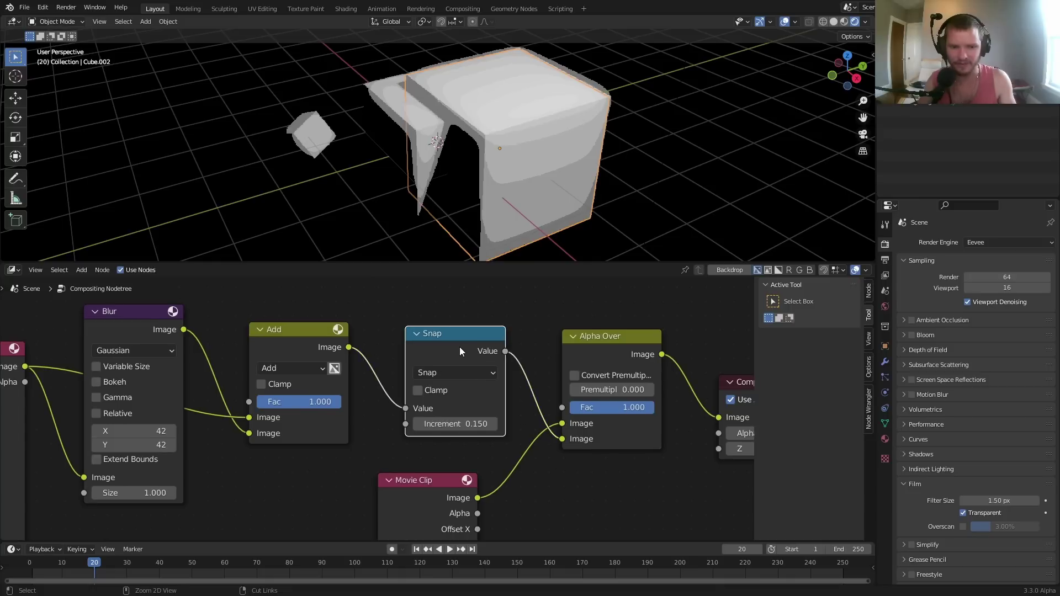
pyautogui.hotkey('ctrl', 'x')
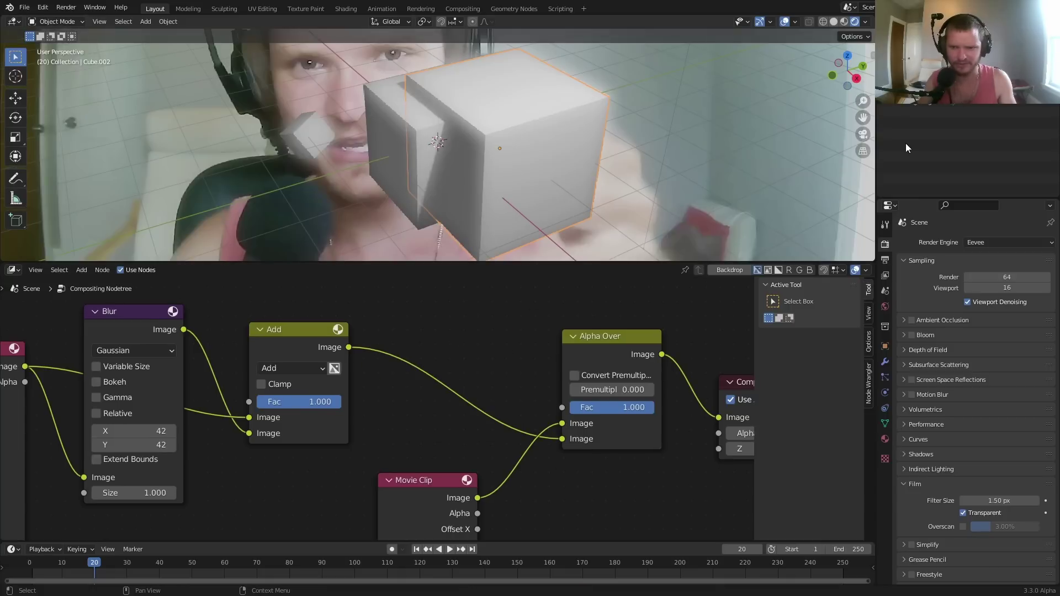
# Return to the camera view and play the animation briefly to check the video behind the cubes.
pyautogui.click(864, 135)
pyautogui.press('space')
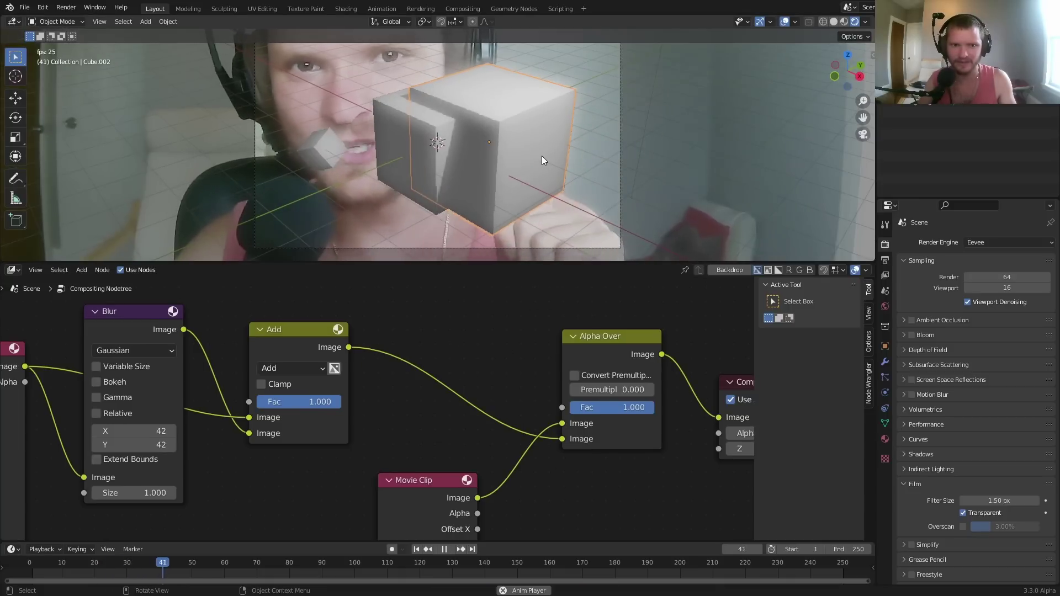
pyautogui.scroll(-3, 512, 338)
pyautogui.press('space')
# Move the Movie Clip node away from Alpha Over and insert a Transform node on the link between them.
pyautogui.moveTo(491, 436); pyautogui.dragTo(543, 335, button='middle')
pyautogui.moveTo(470, 365); pyautogui.dragTo(381, 397)
pyautogui.hotkey('shift', 'a')
pyautogui.moveTo(425, 444)
pyautogui.click(458, 461)
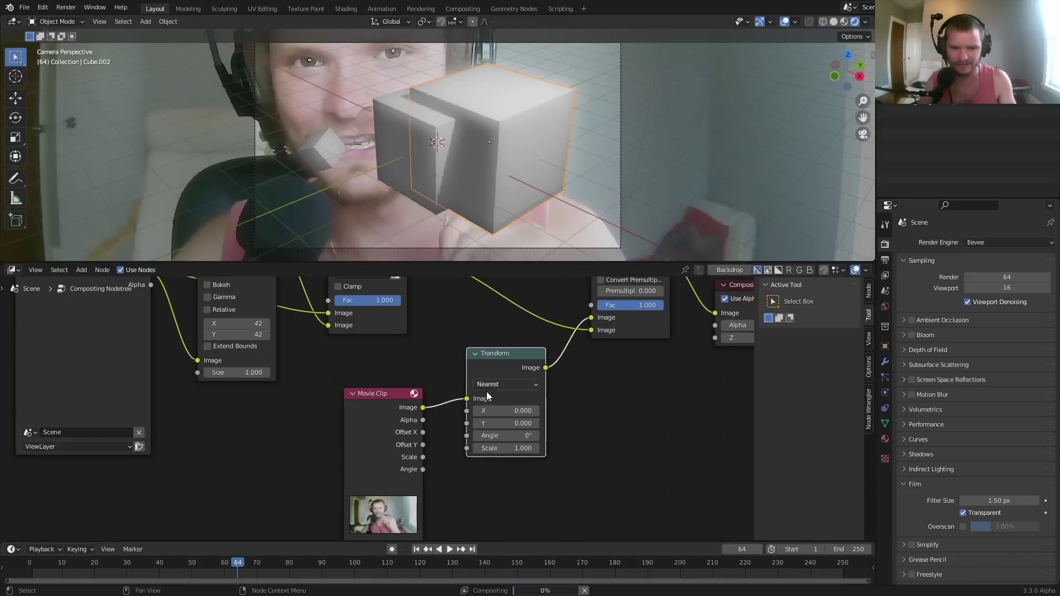
# Set the Transform node's angle to 41.4° and start playback to view the rotated video background.
pyautogui.click(507, 432)
pyautogui.moveTo(507, 432); pyautogui.dragTo(552, 432)
pyautogui.press('space')
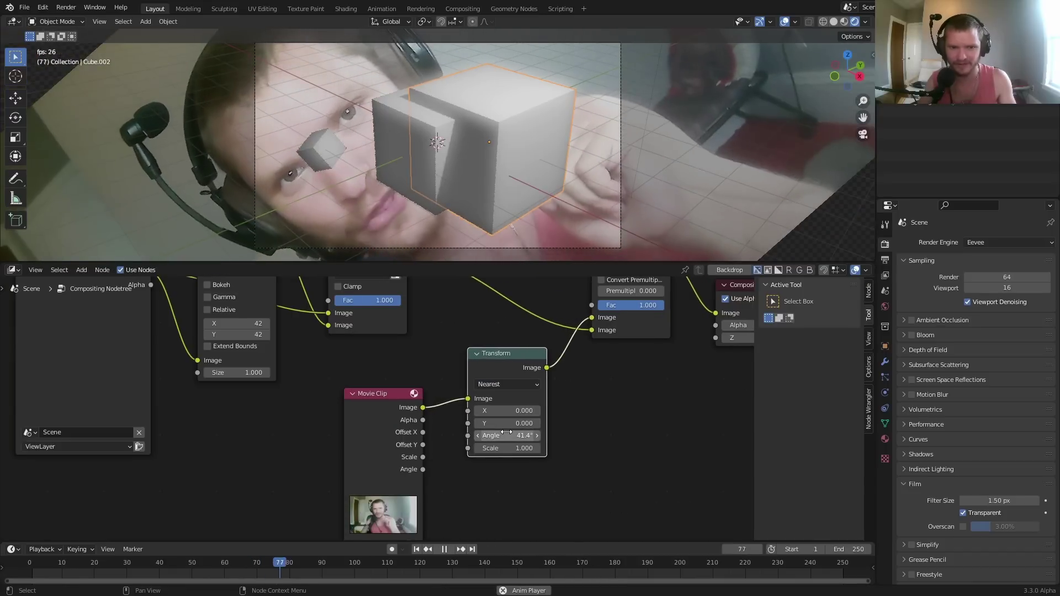